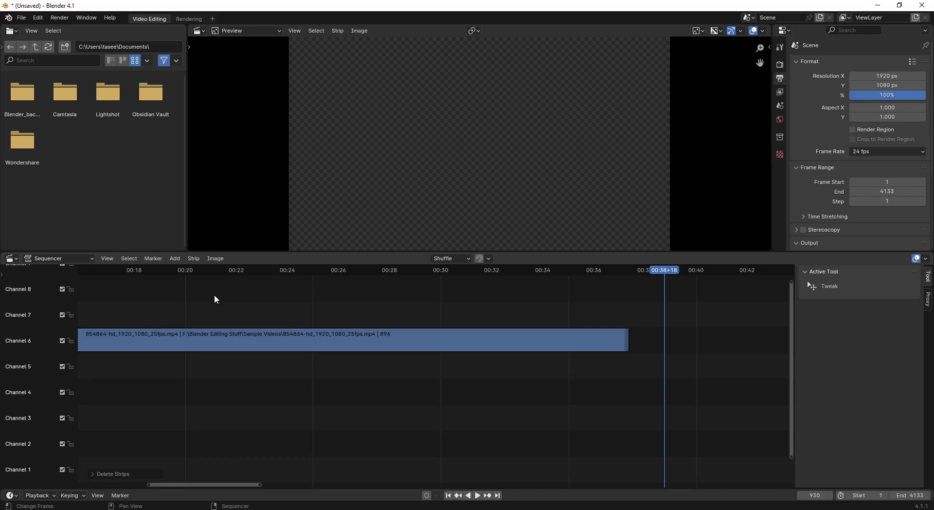
# Step: Apply a Fade In and Out to the movie strip on channel 6
pyautogui.click(519, 271)
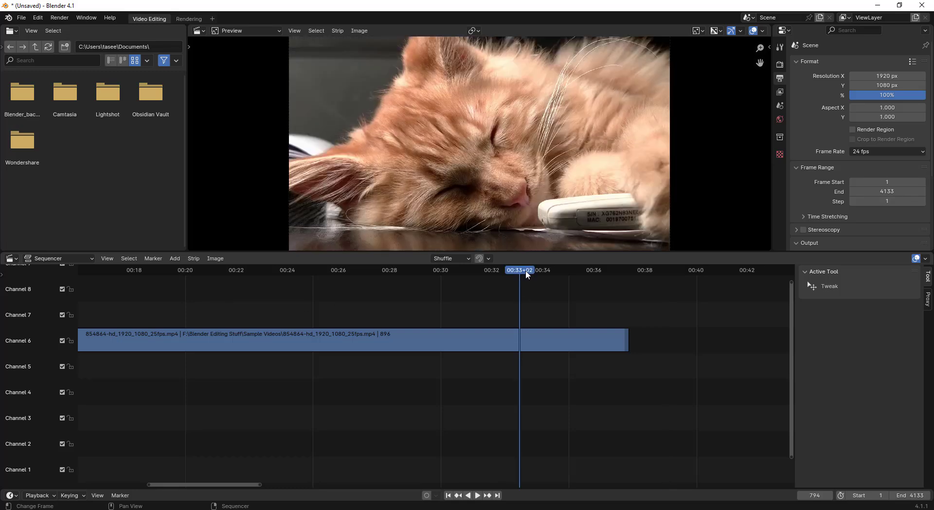
pyautogui.moveTo(521, 275); pyautogui.dragTo(497, 310)
pyautogui.moveTo(503, 271); pyautogui.dragTo(572, 281)
pyautogui.press('Escape')
pyautogui.rightClick(528, 420)
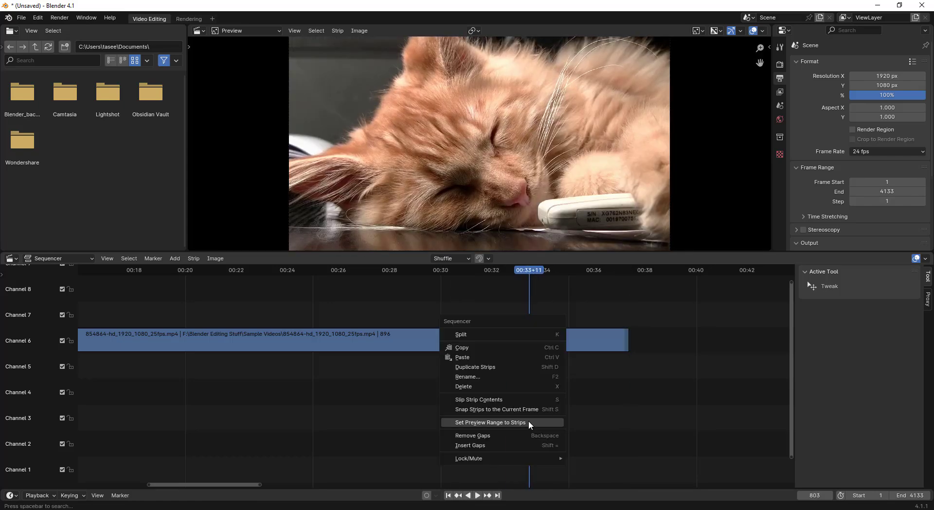
pyautogui.click(487, 434)
pyautogui.rightClick(370, 433)
pyautogui.moveTo(350, 429)
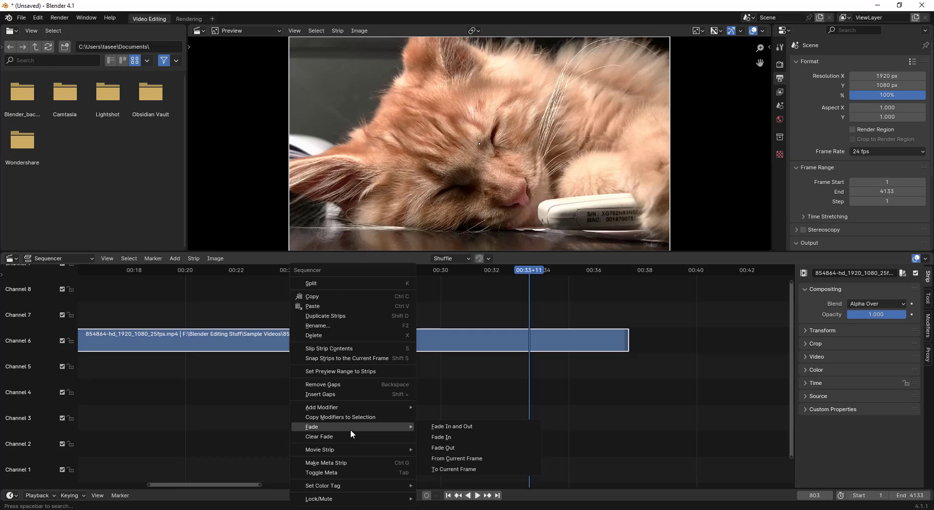
pyautogui.click(480, 426)
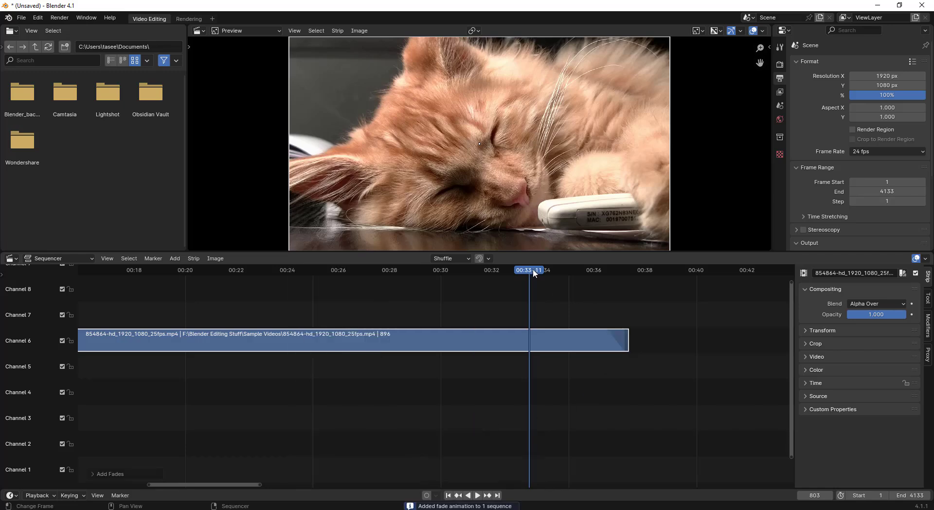
# Step: Add a color strip at 00:36+13, place it on channel 5 and tint it a light greyish pink
pyautogui.moveTo(532, 268); pyautogui.dragTo(608, 273)
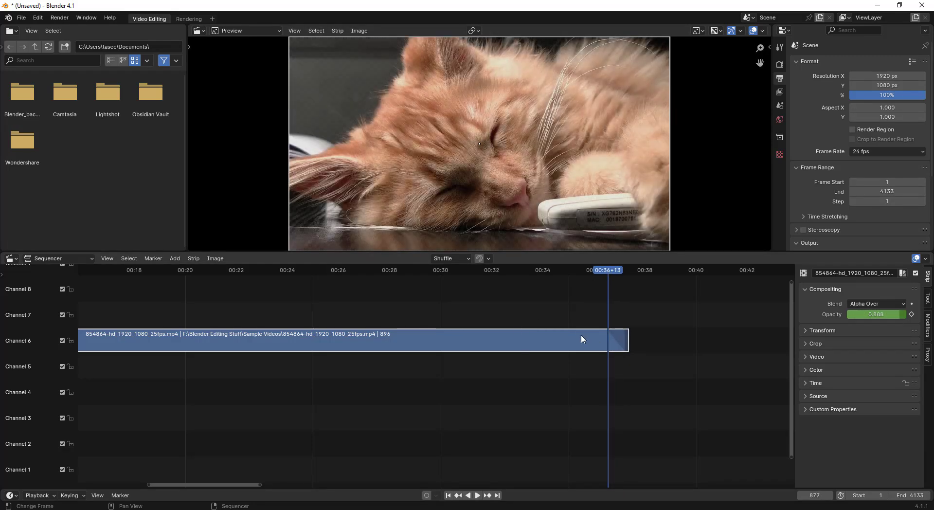
pyautogui.click(178, 258)
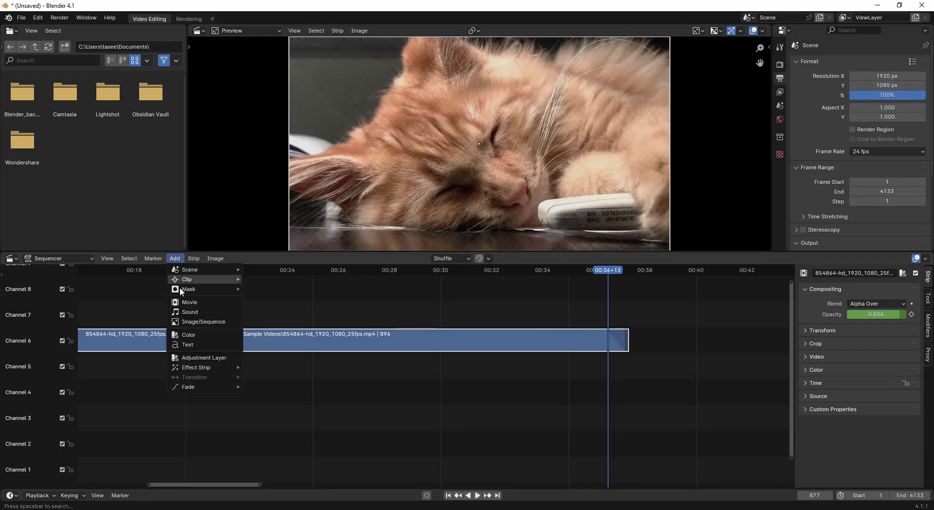
pyautogui.click(192, 335)
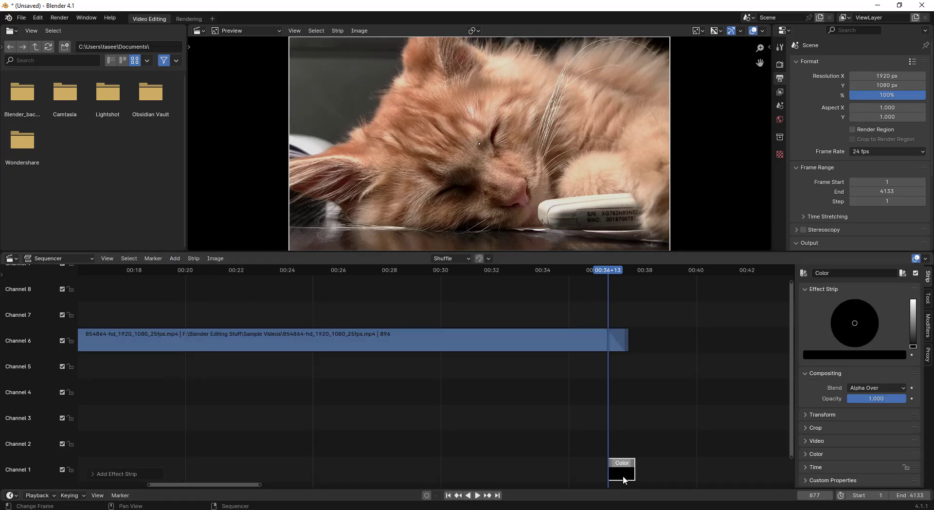
pyautogui.moveTo(623, 480); pyautogui.dragTo(623, 366)
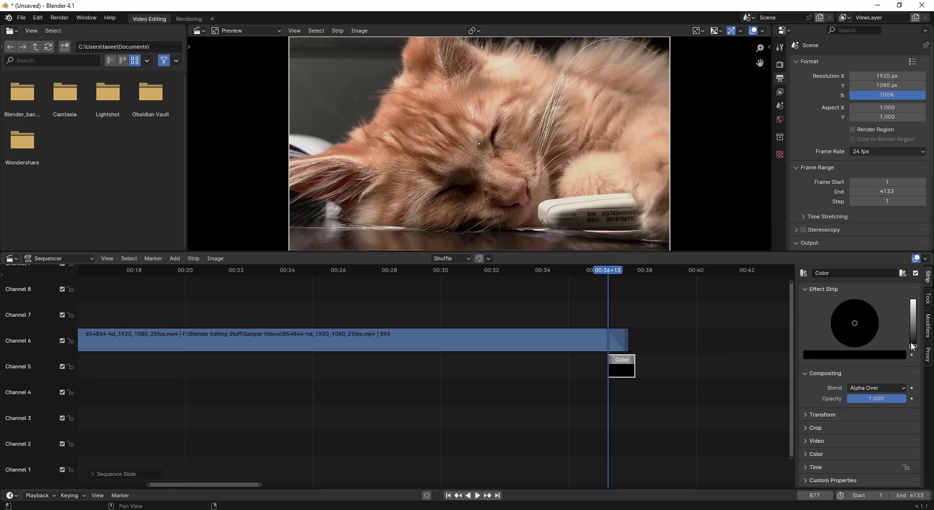
pyautogui.moveTo(913, 346); pyautogui.dragTo(913, 316)
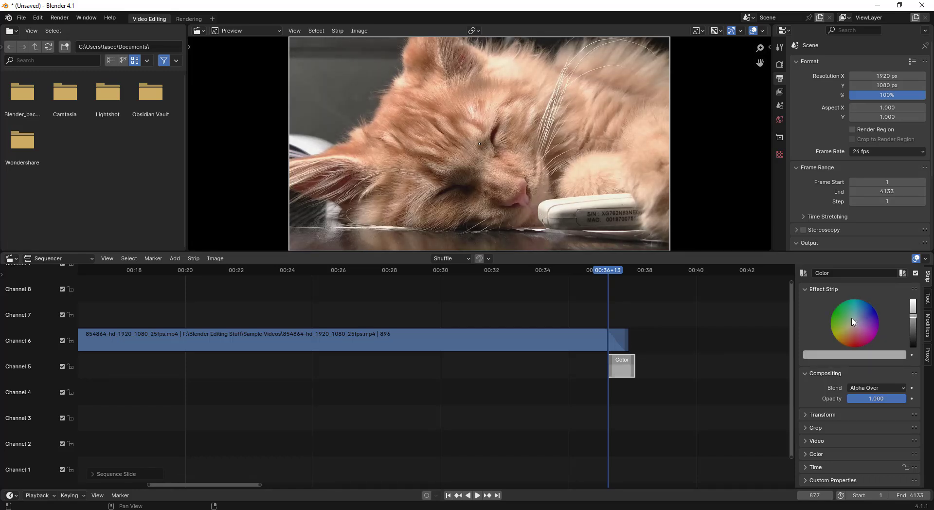
pyautogui.moveTo(851, 321)
pyautogui.mouseDown()
pyautogui.moveTo(851, 308)
pyautogui.moveTo(855, 329)
pyautogui.mouseUp()
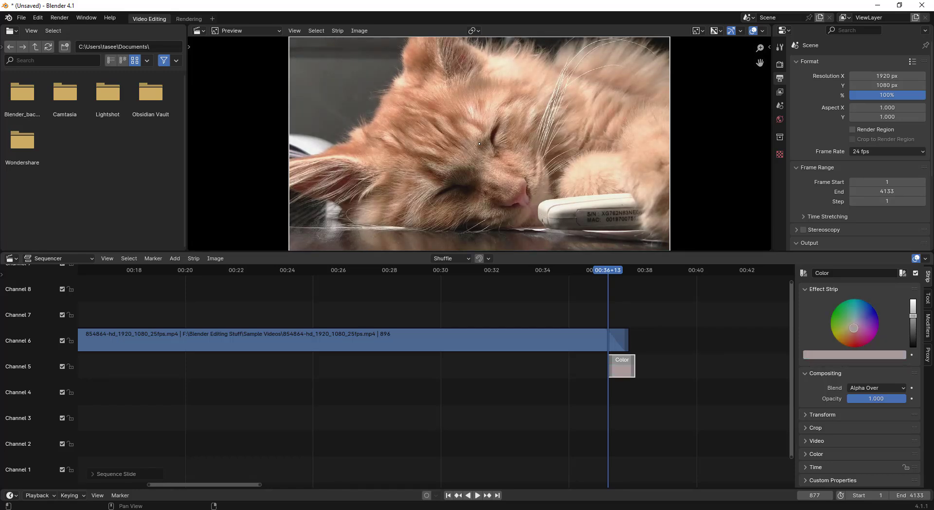
# Step: Play back the end of the movie strip and check how the color strip on channel 5 appears
pyautogui.scroll(3, 643, 360)
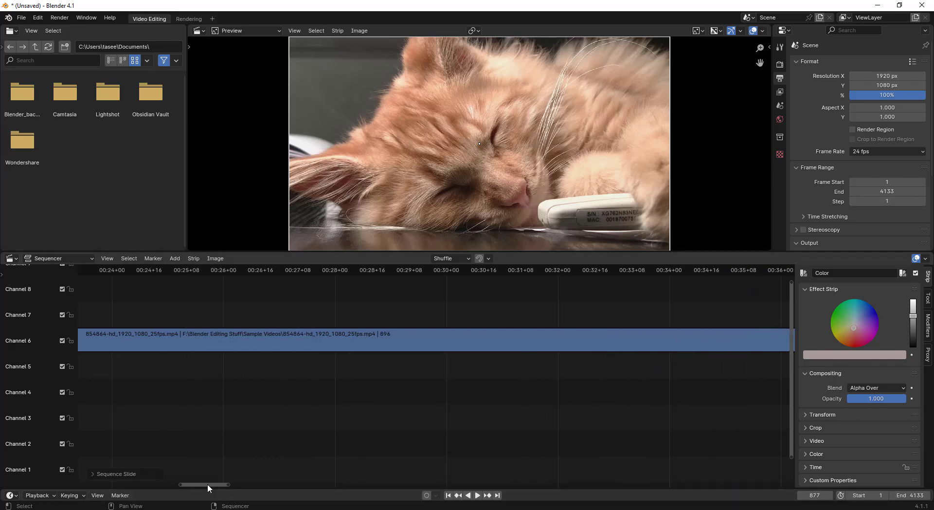
pyautogui.moveTo(208, 483); pyautogui.dragTo(250, 474)
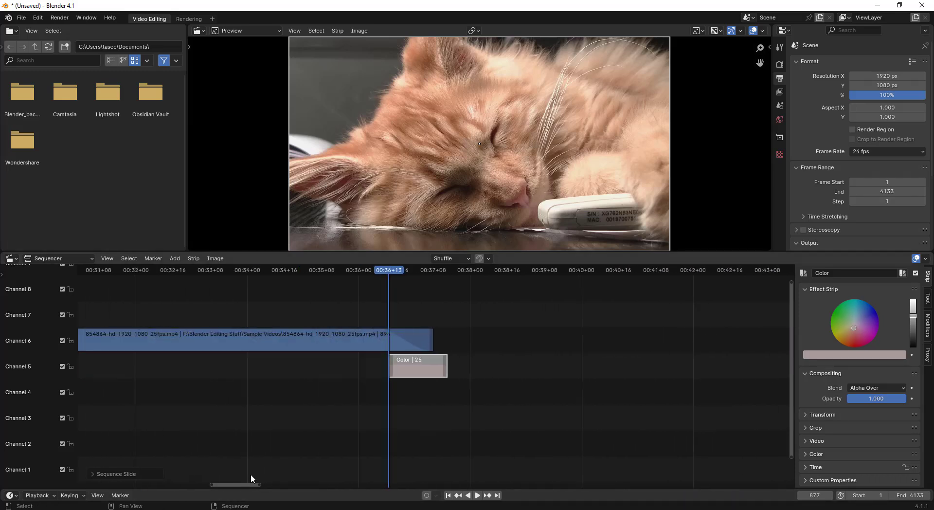
pyautogui.scroll(4, 373, 410)
pyautogui.click(229, 273)
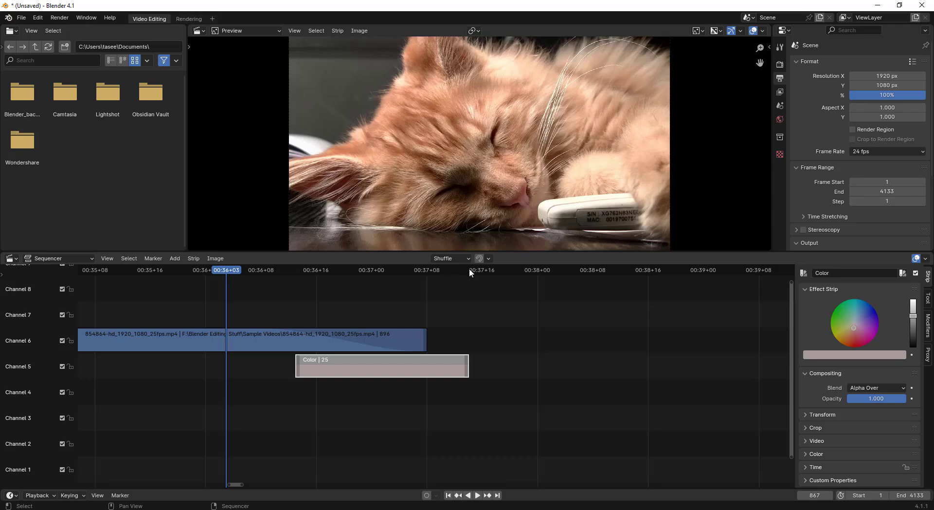
pyautogui.click(477, 495)
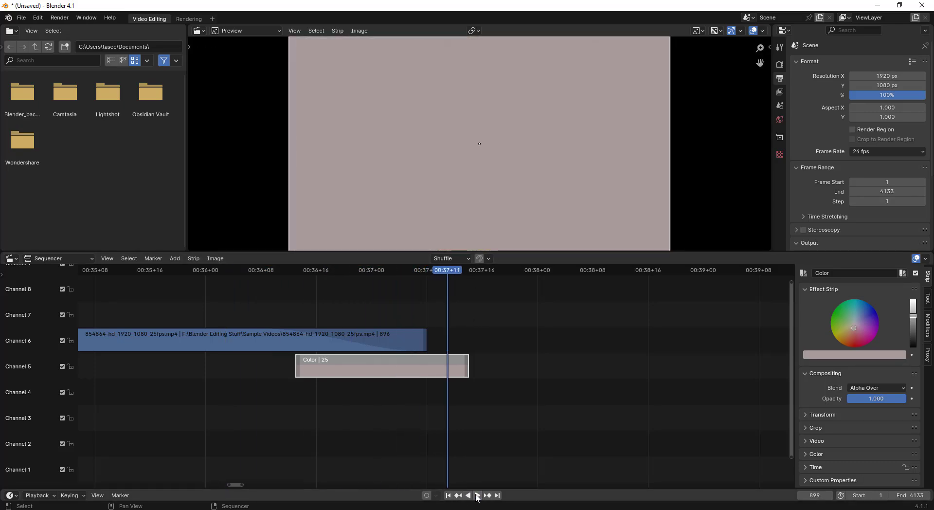
pyautogui.moveTo(455, 273); pyautogui.dragTo(289, 287)
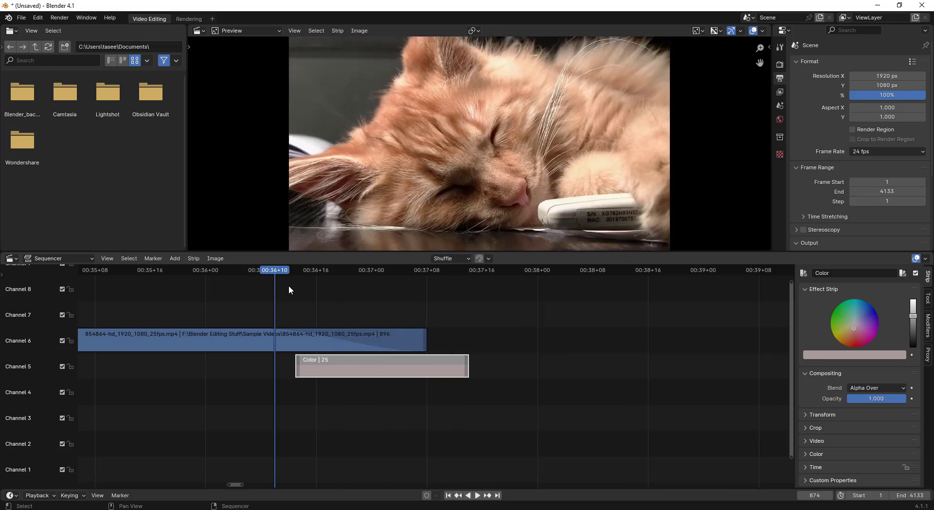
# Step: Move the color strip to channel 7 above the movie strip and apply a Fade In to it
pyautogui.moveTo(352, 377); pyautogui.dragTo(345, 318)
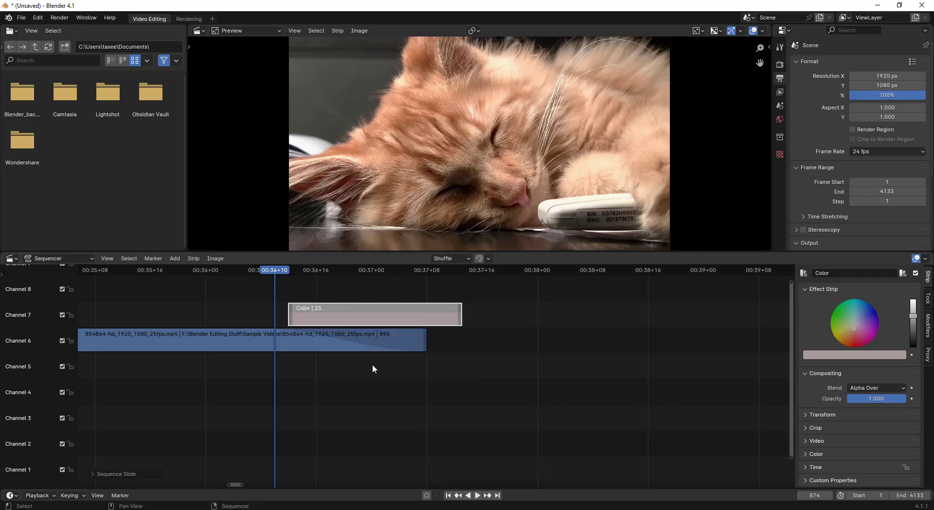
pyautogui.moveTo(269, 271); pyautogui.dragTo(289, 279)
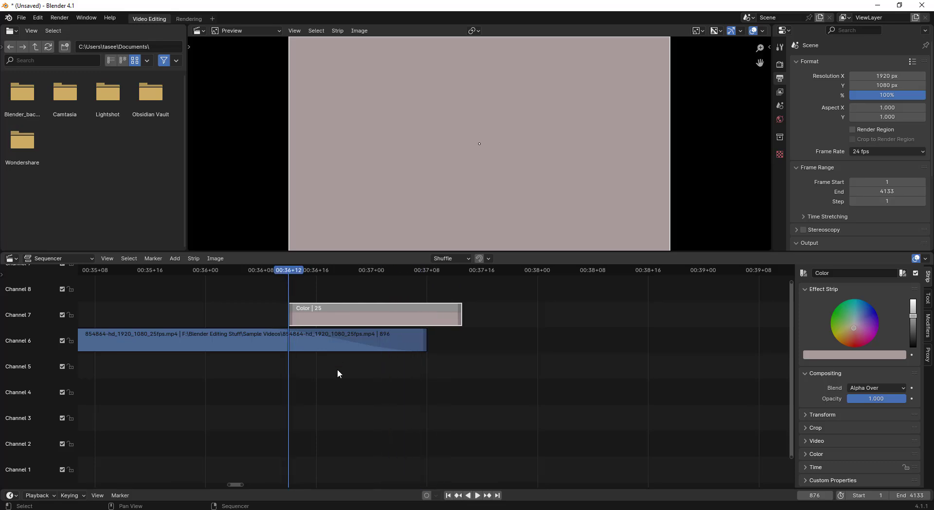
pyautogui.click(337, 369)
pyautogui.rightClick(322, 345)
pyautogui.click(446, 335)
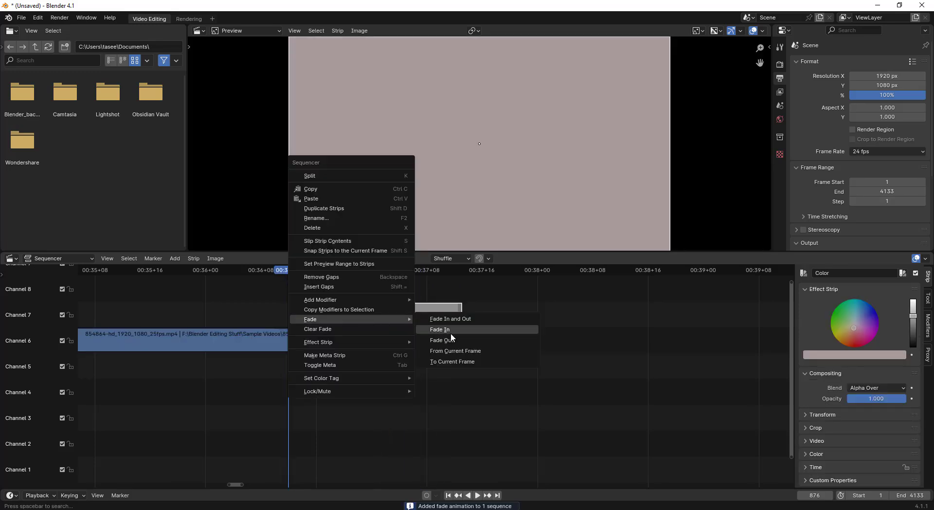
pyautogui.click(450, 332)
pyautogui.moveTo(289, 274); pyautogui.dragTo(405, 271)
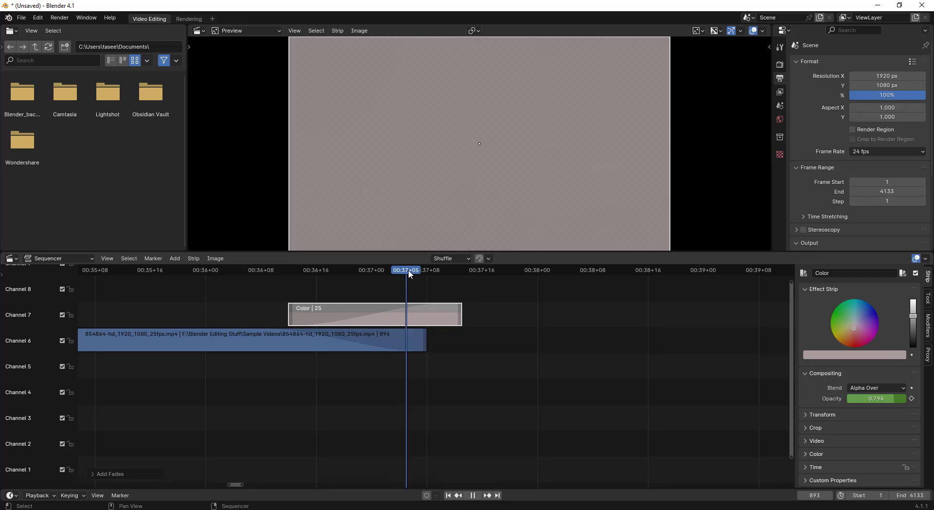
# Step: Shift the color strip so it ends together with the movie strip, and preview the fade across the overlap
pyautogui.moveTo(375, 309); pyautogui.dragTo(336, 313)
pyautogui.click(249, 273)
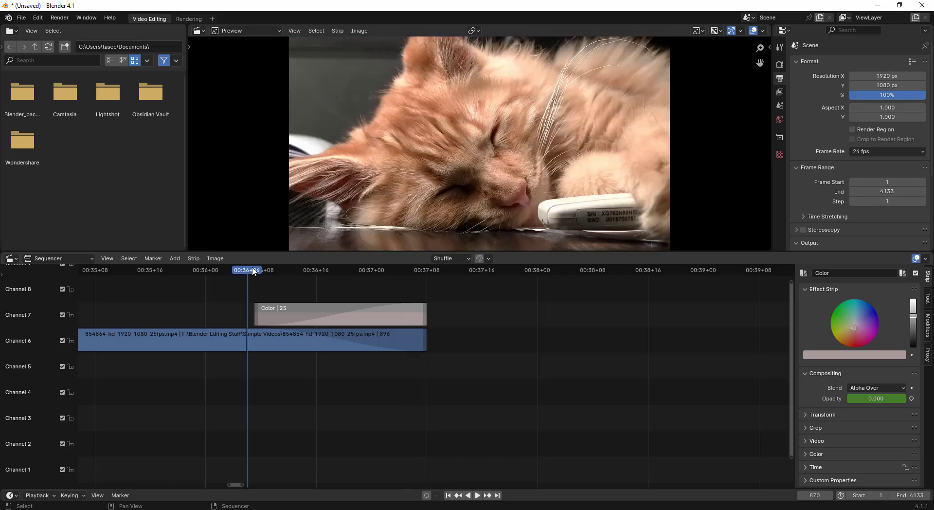
pyautogui.moveTo(252, 270); pyautogui.dragTo(385, 272)
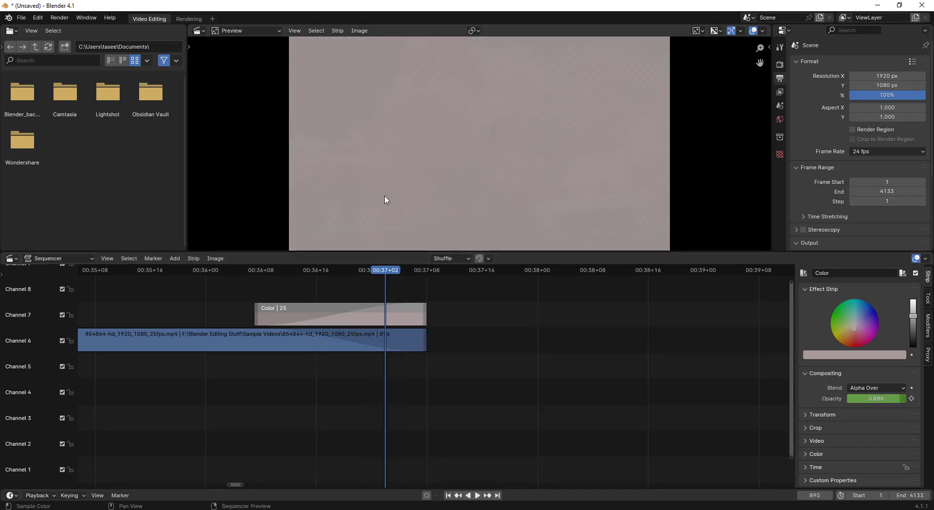
pyautogui.click(410, 319)
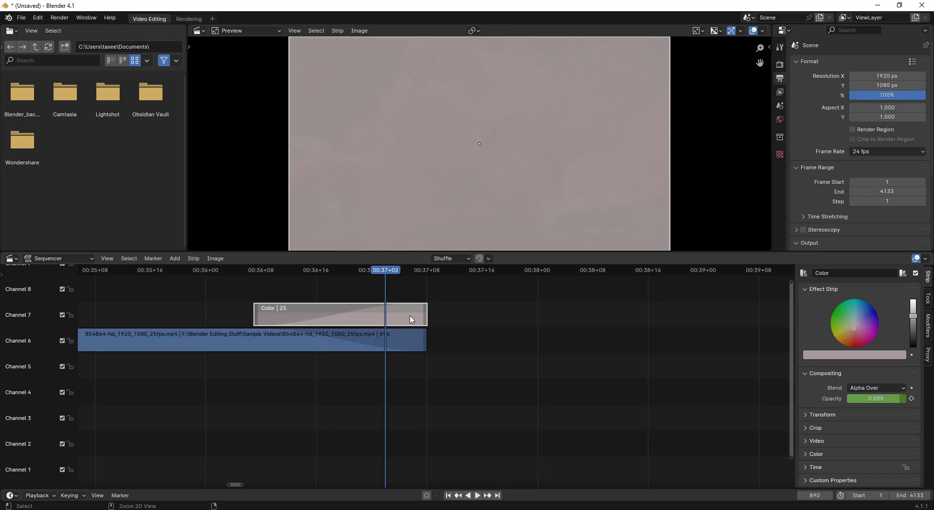
# Step: Undo back to before the color strip was added and clear the fade from the movie strip
pyautogui.hotkey('ctrl', 'z')
pyautogui.hotkey('ctrl', 'z')
pyautogui.rightClick(372, 346)
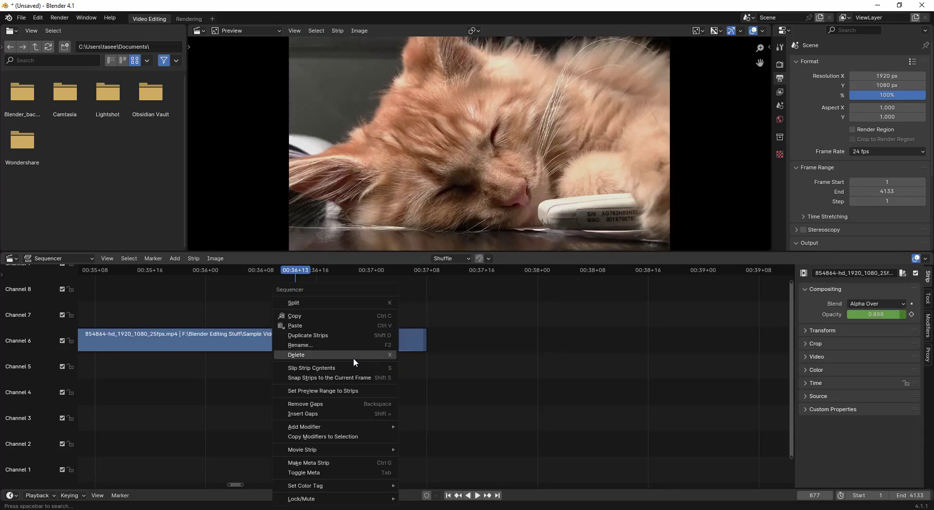
pyautogui.rightClick(336, 346)
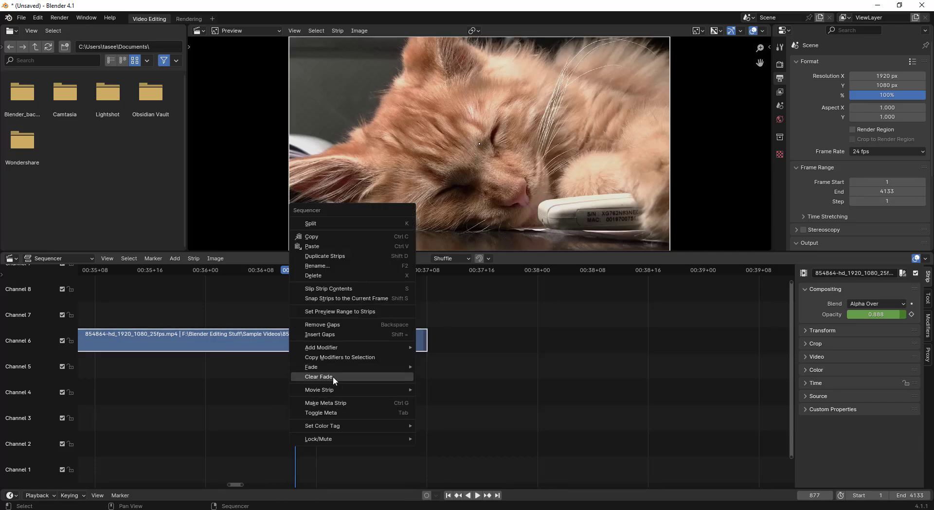
pyautogui.click(334, 377)
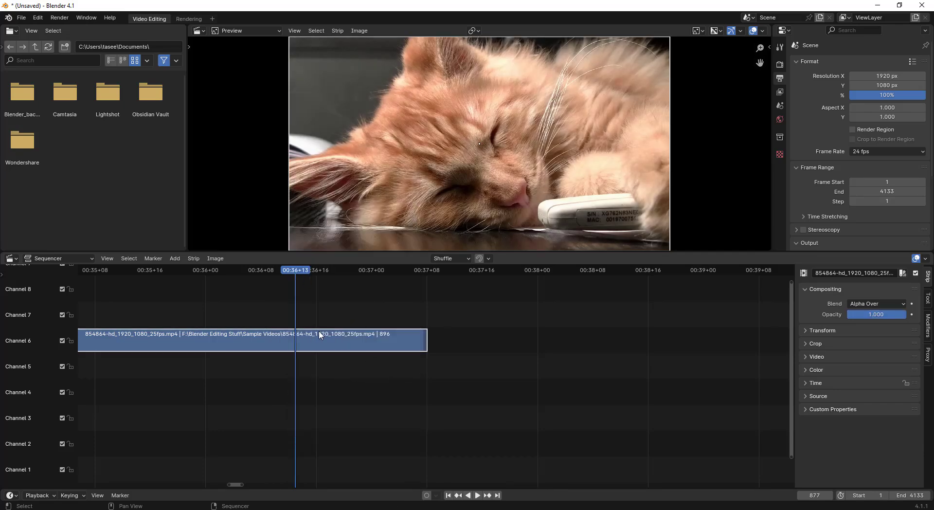
# Step: Add a new color strip at 00:36+13 and place it on channel 7, overlapping the movie strip's end
pyautogui.click(174, 259)
pyautogui.click(197, 333)
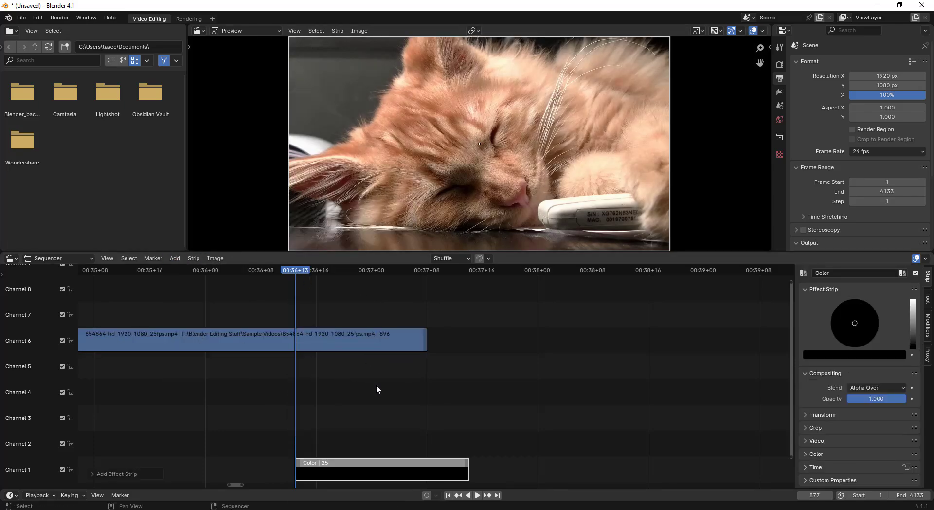
pyautogui.moveTo(378, 476); pyautogui.dragTo(382, 314)
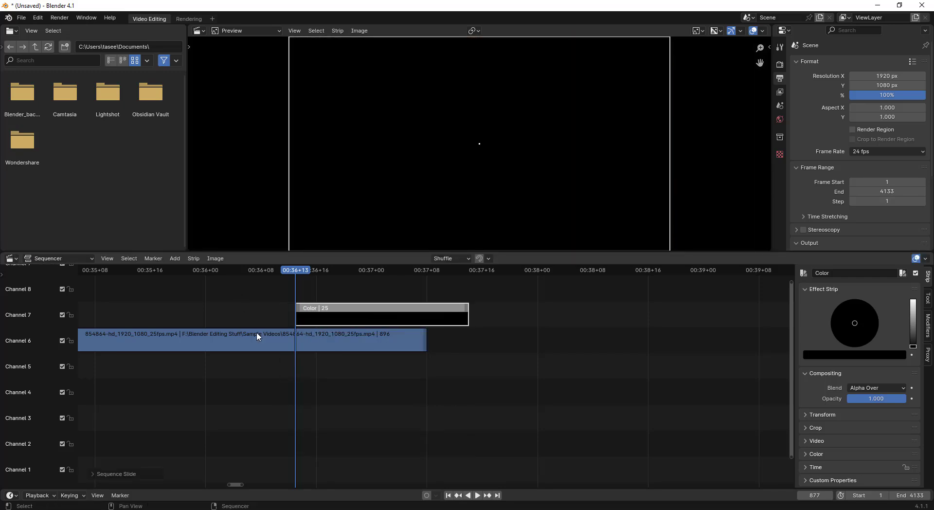
# Step: Set the color of the strip on channel 7 to a bright light pink
pyautogui.click(273, 351)
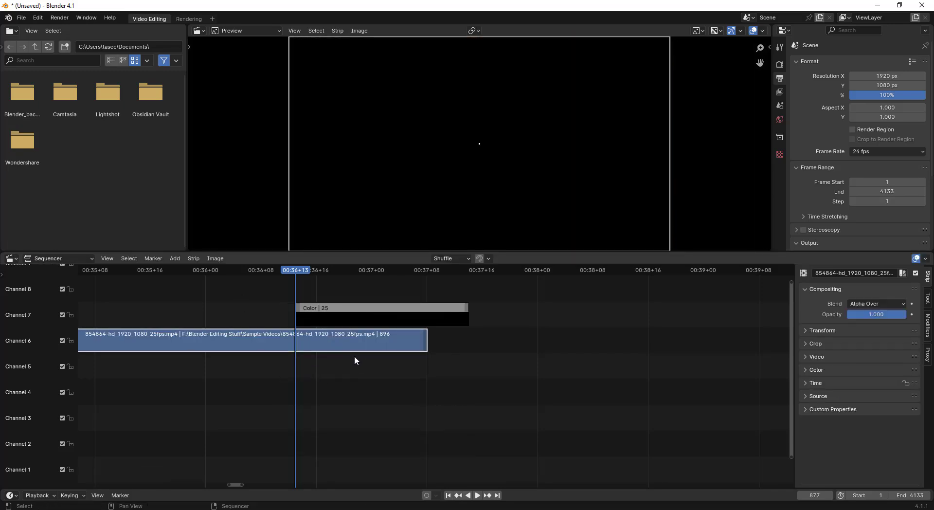
pyautogui.click(371, 318)
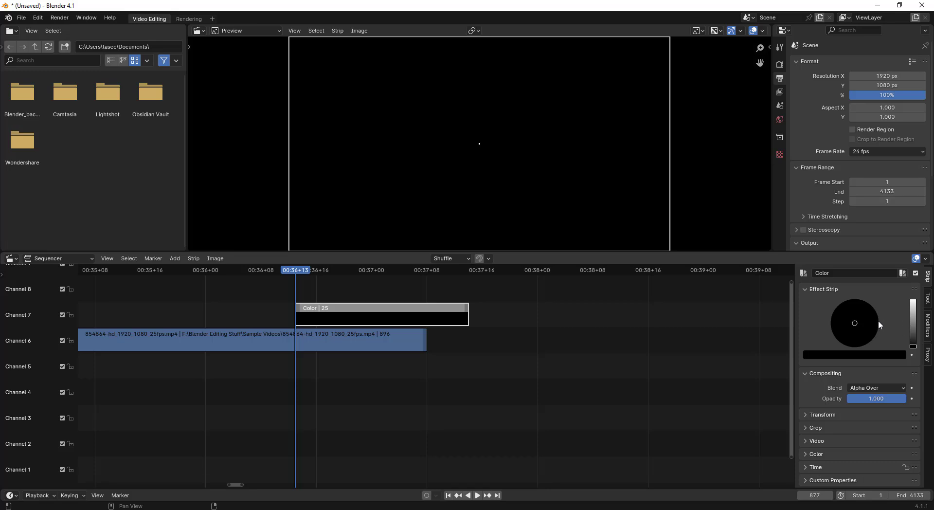
pyautogui.moveTo(908, 327); pyautogui.dragTo(867, 330)
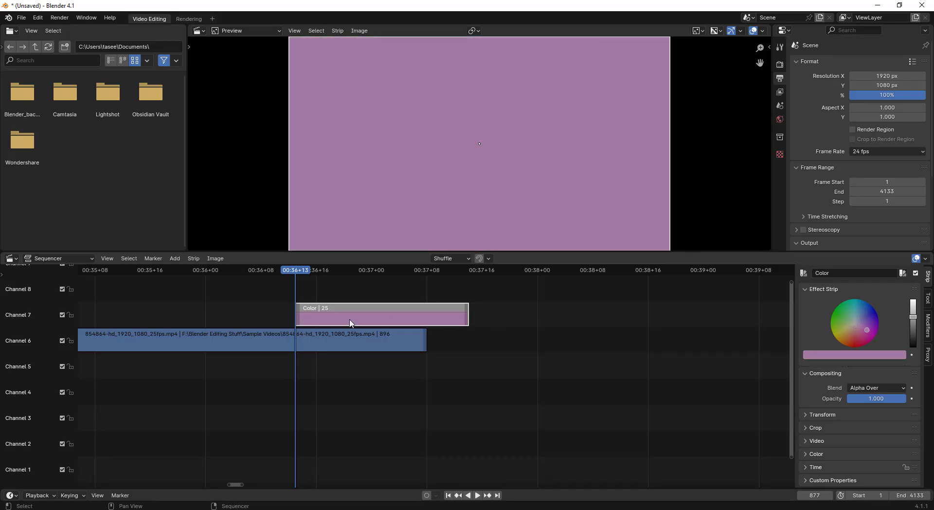
pyautogui.click(913, 303)
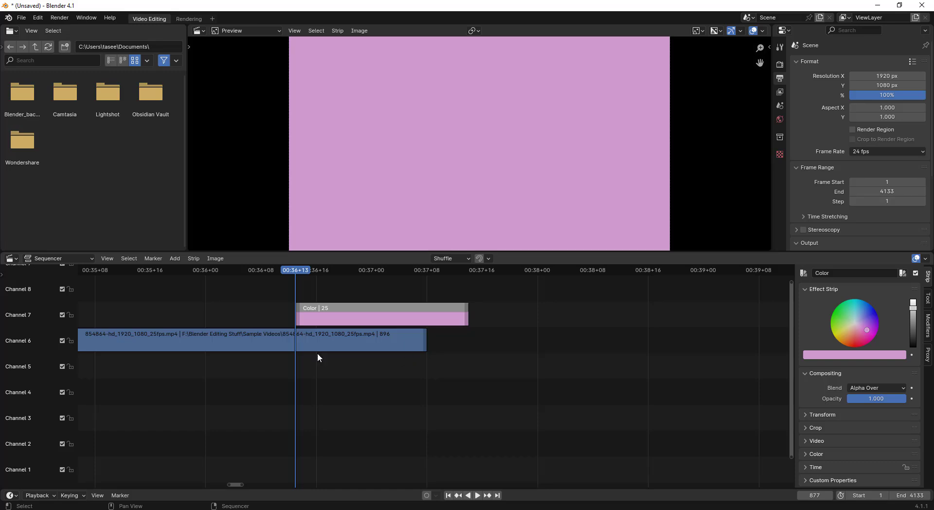
# Step: Add a Cross transition from the movie strip on channel 6 to the color strip on channel 7
pyautogui.moveTo(256, 295); pyautogui.dragTo(438, 367)
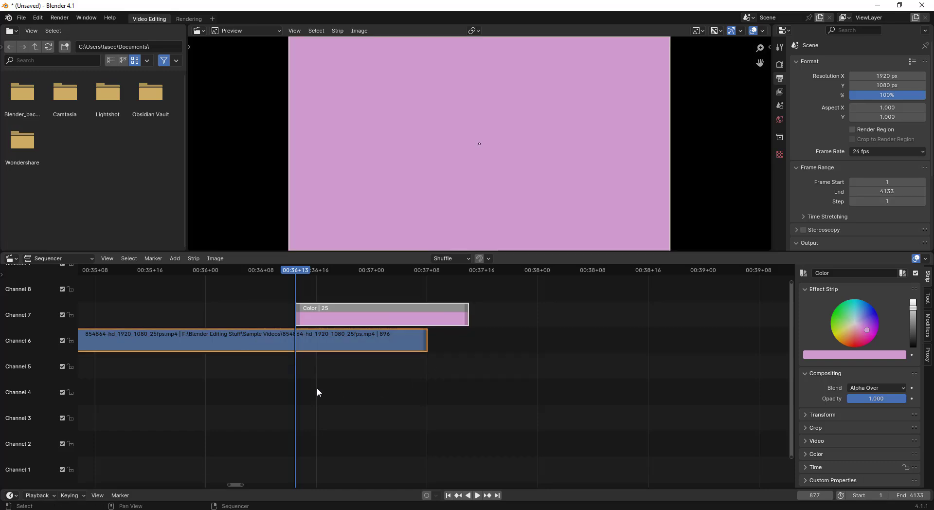
pyautogui.click(264, 390)
pyautogui.click(233, 350)
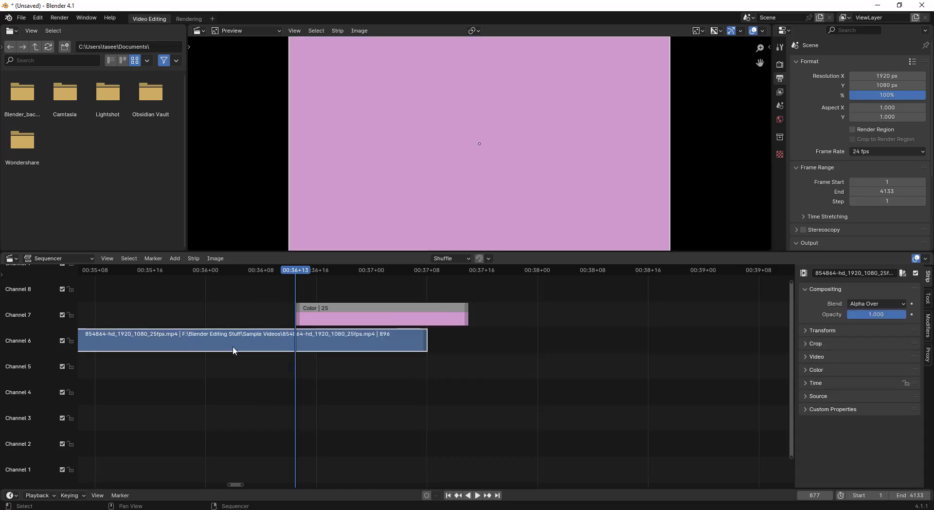
pyautogui.keyDown('shift'); pyautogui.click(368, 314); pyautogui.keyUp('shift')
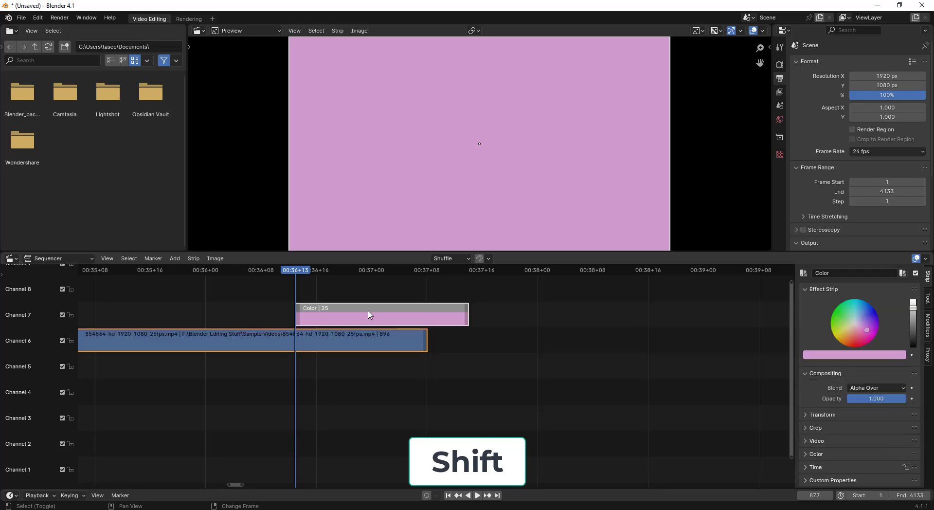
pyautogui.click(353, 348)
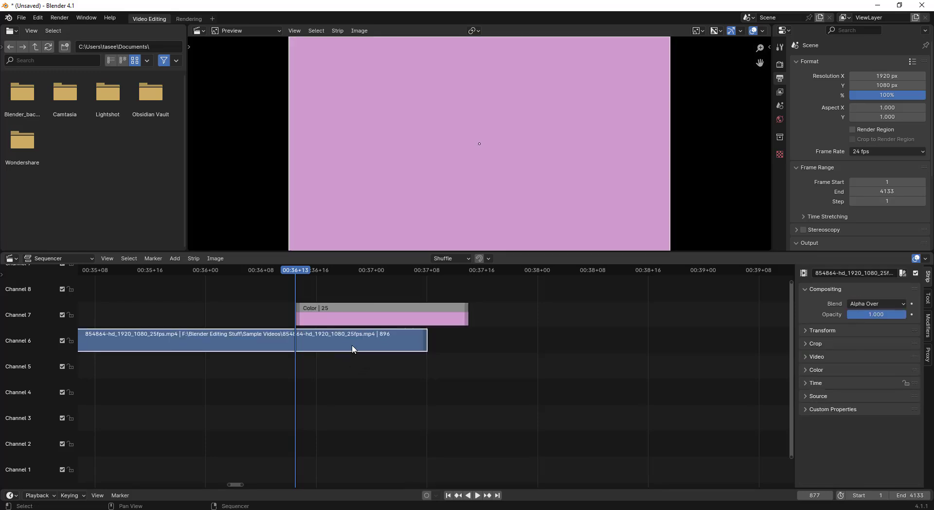
pyautogui.keyDown('shift'); pyautogui.click(379, 315); pyautogui.keyUp('shift')
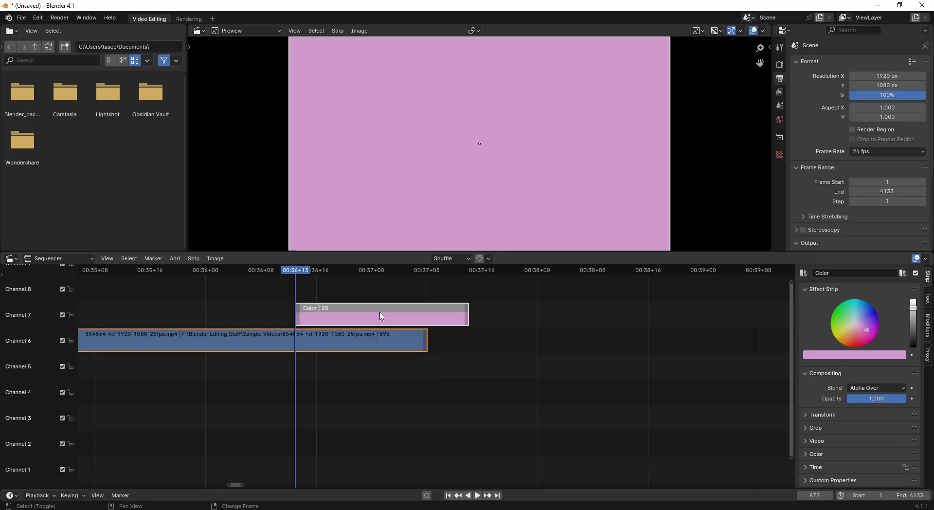
pyautogui.rightClick(380, 312)
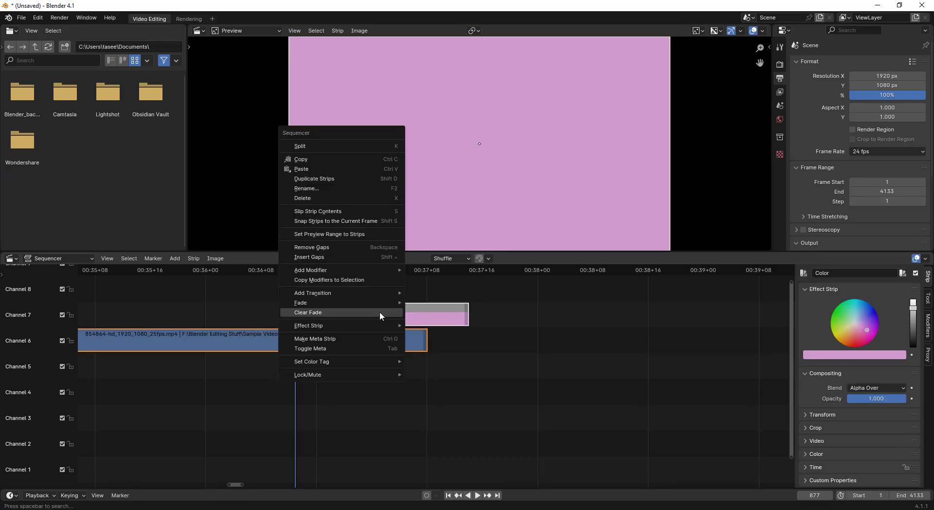
pyautogui.moveTo(346, 292)
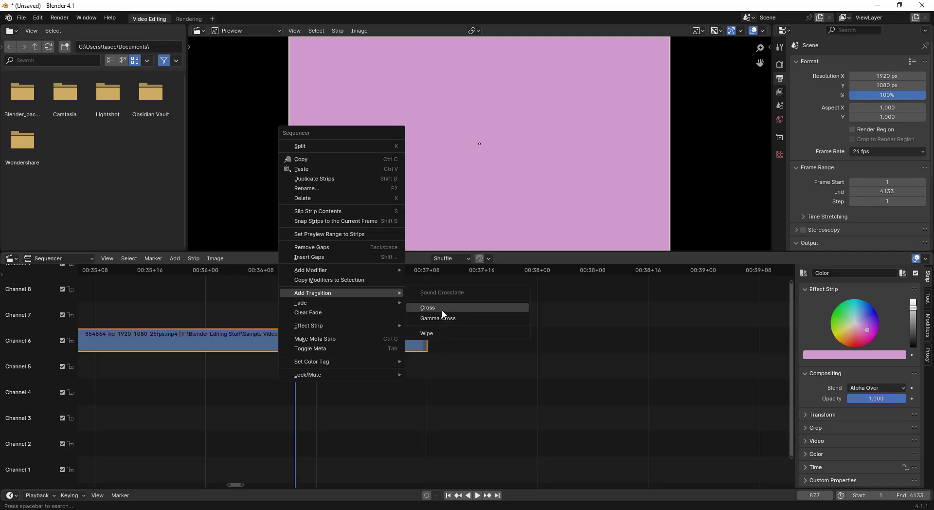
pyautogui.click(442, 309)
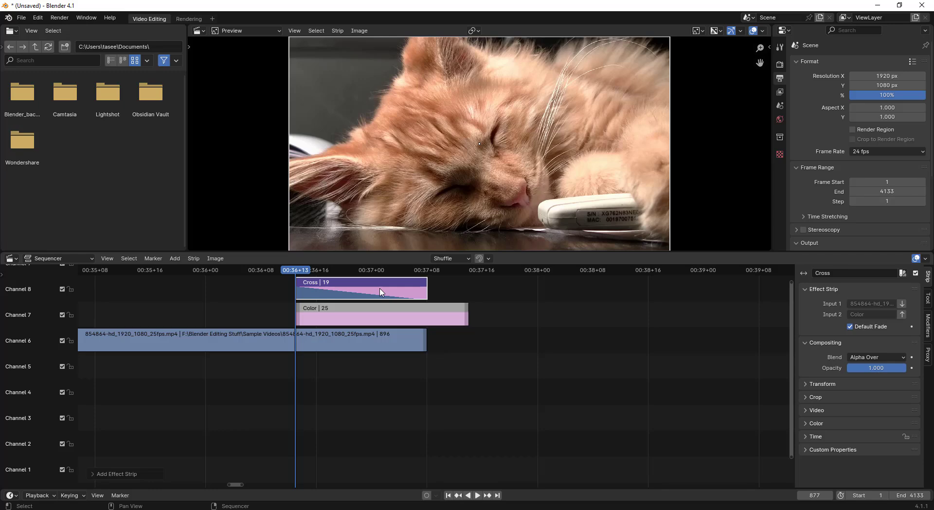
# Step: Play back the Cross transition from just before the overlap to preview the blend into pink
pyautogui.click(477, 494)
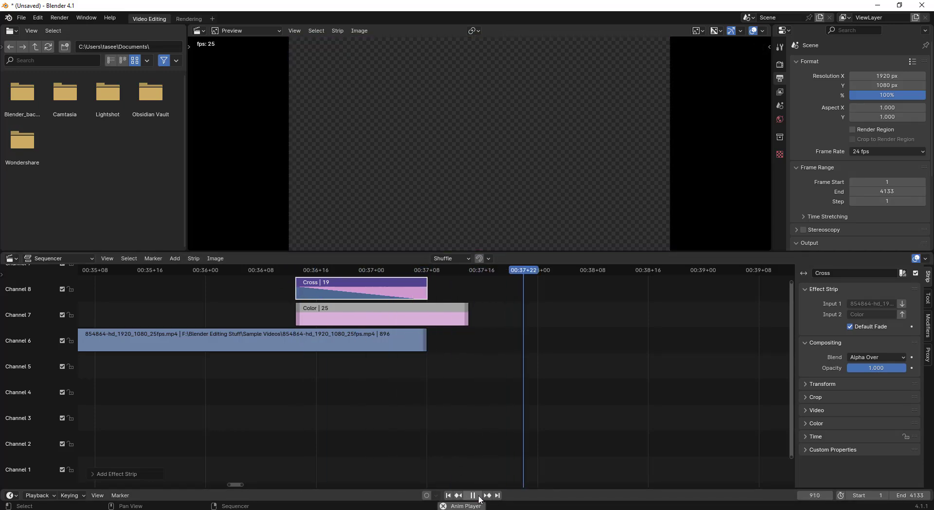
pyautogui.click(478, 495)
pyautogui.click(290, 268)
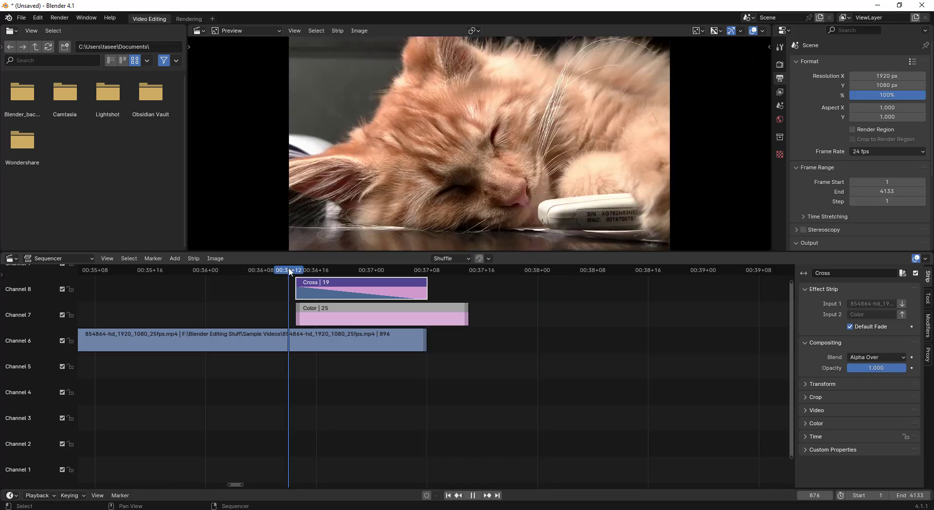
pyautogui.press('space')
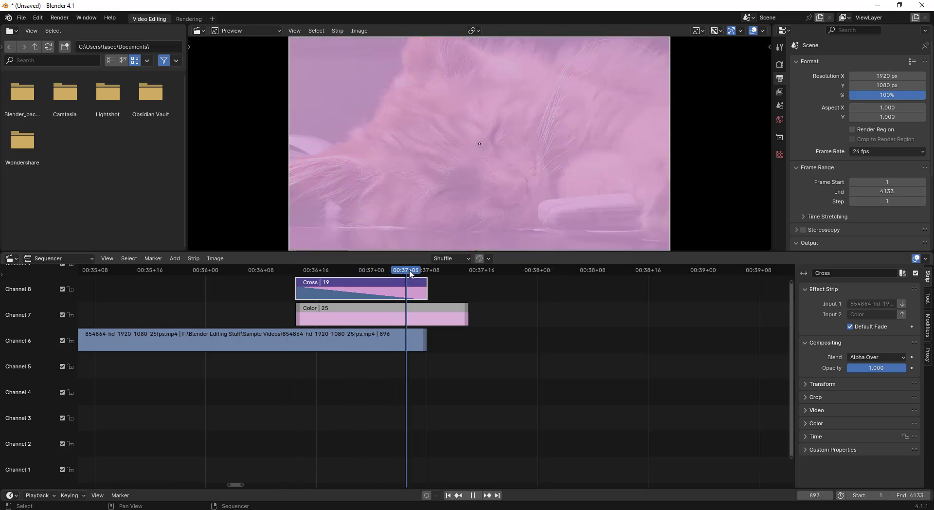
pyautogui.click(306, 271)
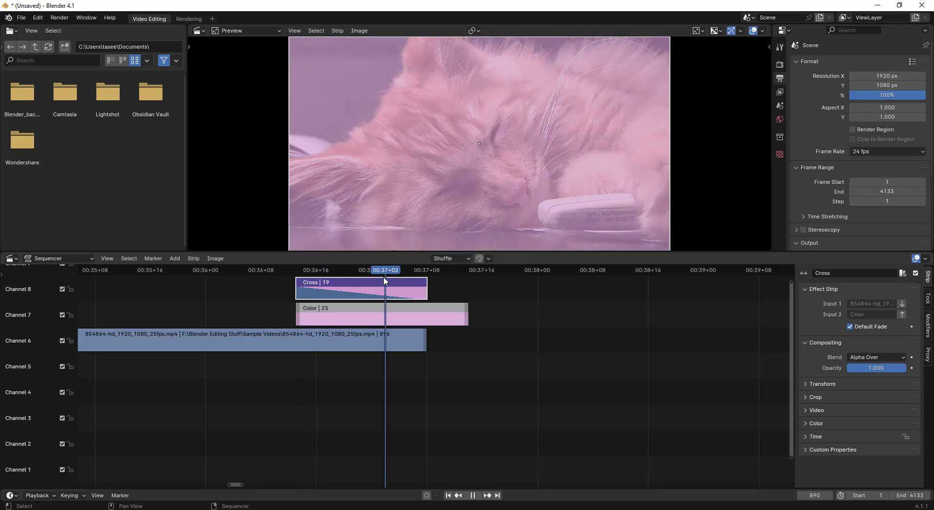
pyautogui.press('Escape')
# Step: Replace the Cross transition with a Gamma Cross between the movie and color strips, and preview it across the overlap
pyautogui.press('Delete')
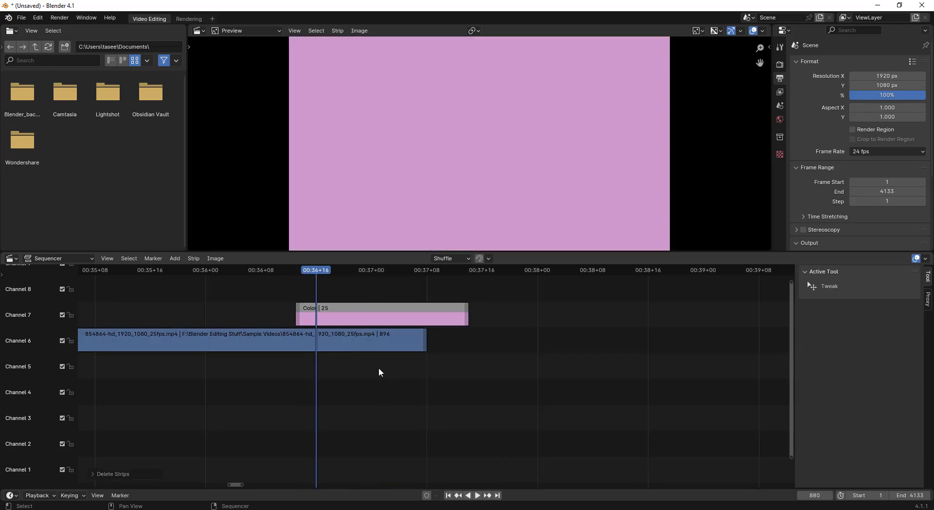
pyautogui.click(373, 343)
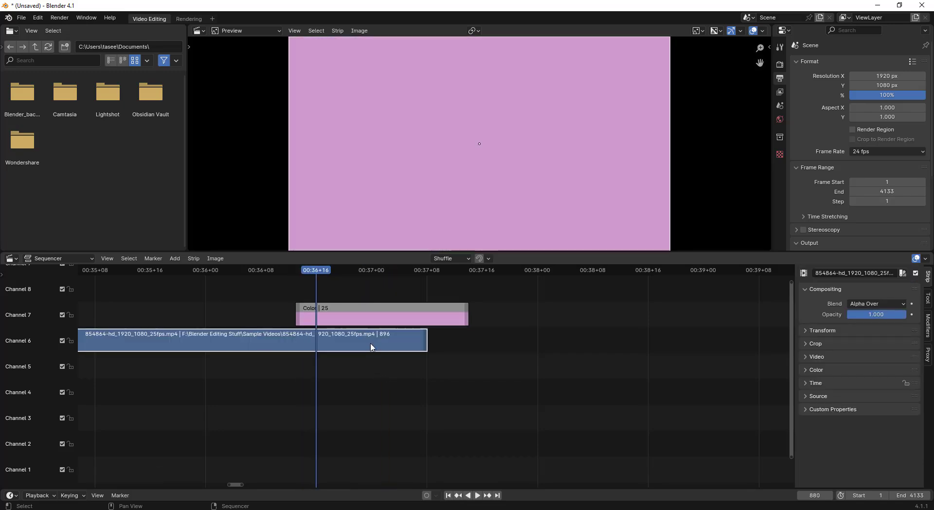
pyautogui.keyDown('shift'); pyautogui.click(362, 318); pyautogui.keyUp('shift')
pyautogui.rightClick(362, 318)
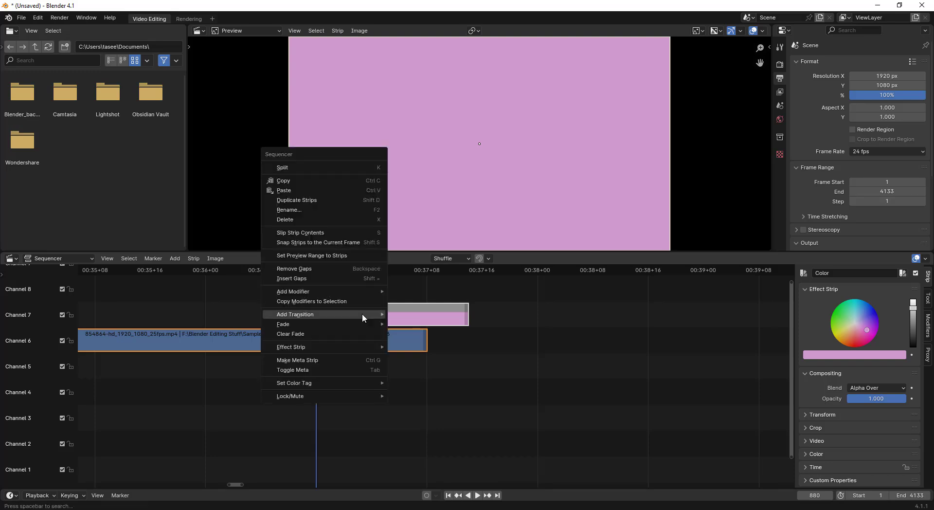
pyautogui.moveTo(362, 314)
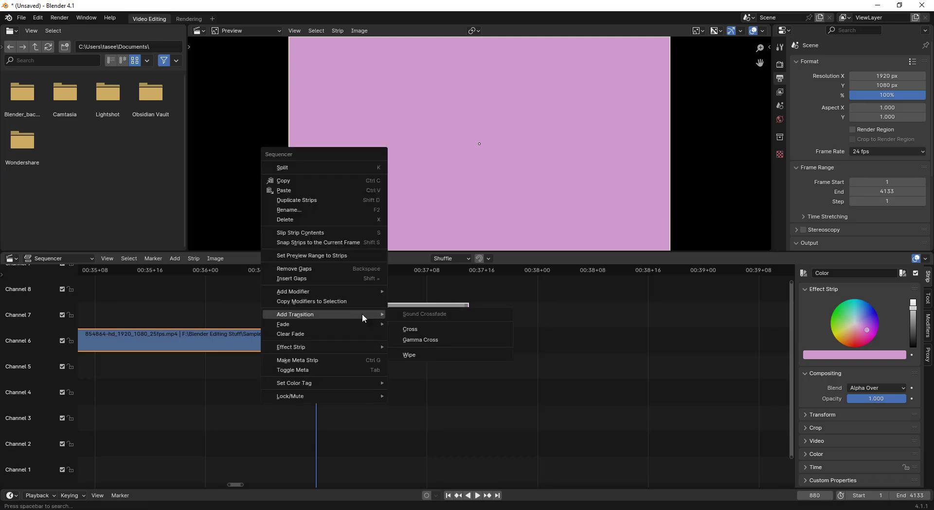
pyautogui.click(425, 340)
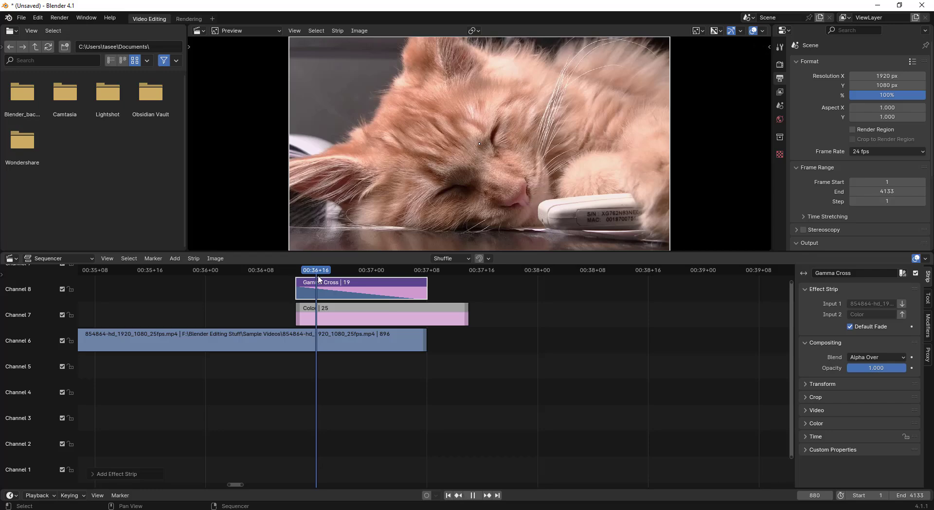
pyautogui.press('space')
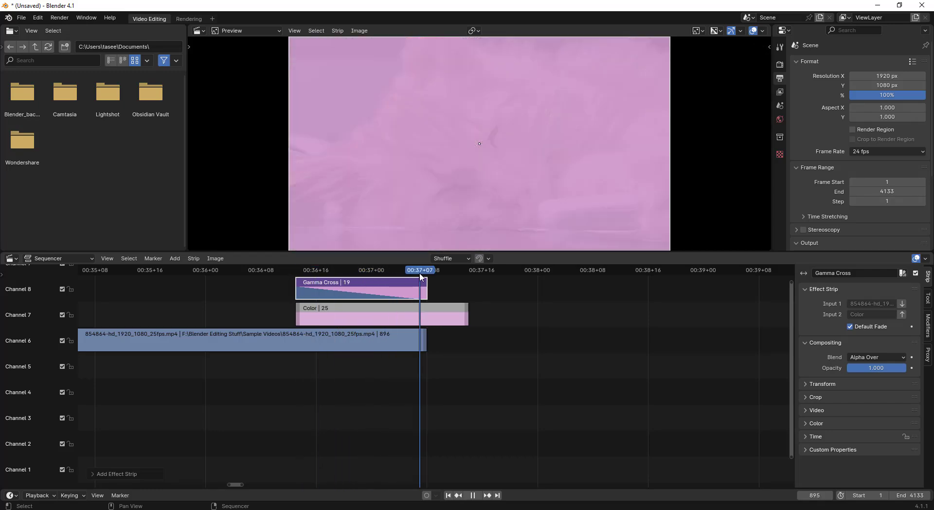
pyautogui.moveTo(454, 279); pyautogui.dragTo(312, 275)
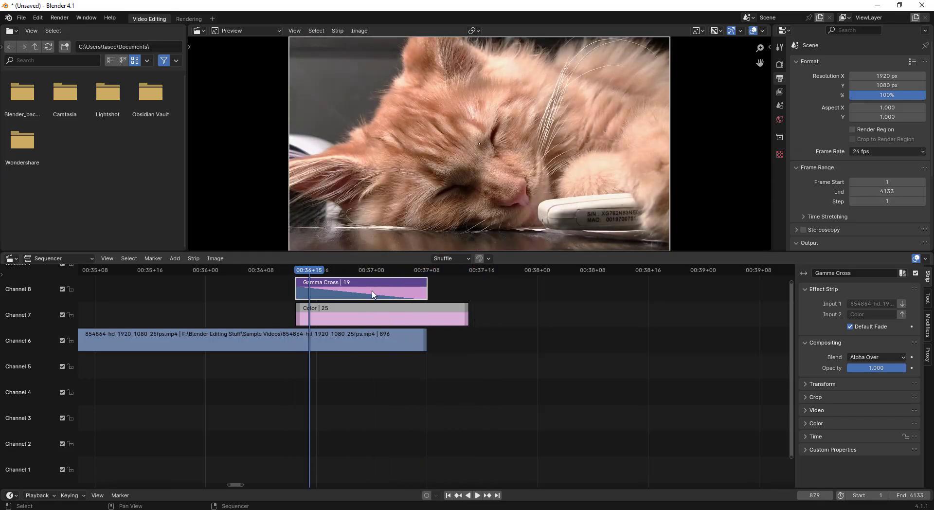
# Step: Replace the Gamma Cross with a Wipe transition from the movie strip to the color strip
pyautogui.press('Delete')
pyautogui.click(289, 338)
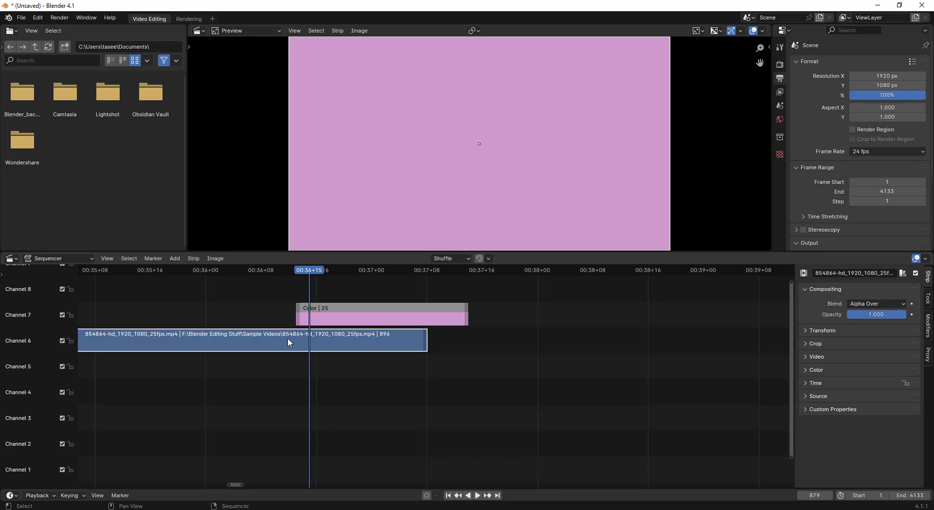
pyautogui.keyDown('shift'); pyautogui.click(362, 317); pyautogui.keyUp('shift')
pyautogui.rightClick(361, 313)
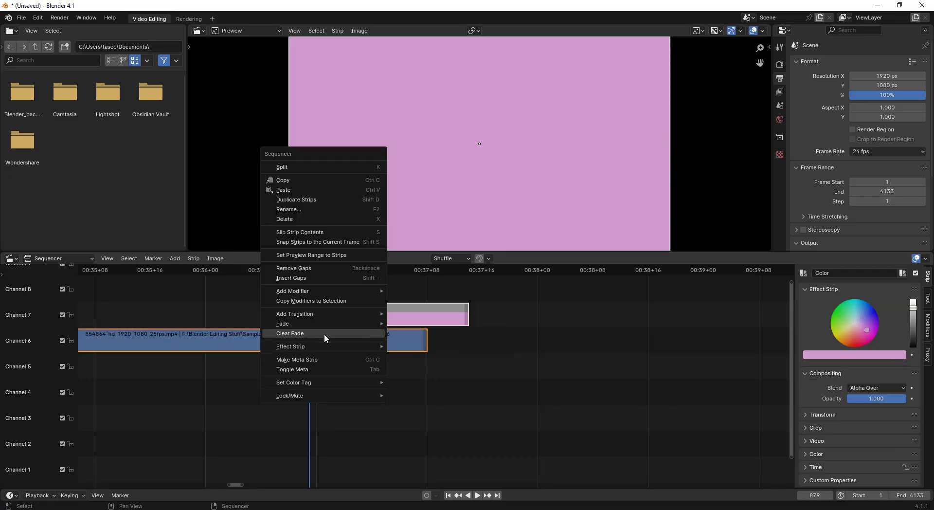
pyautogui.moveTo(333, 314)
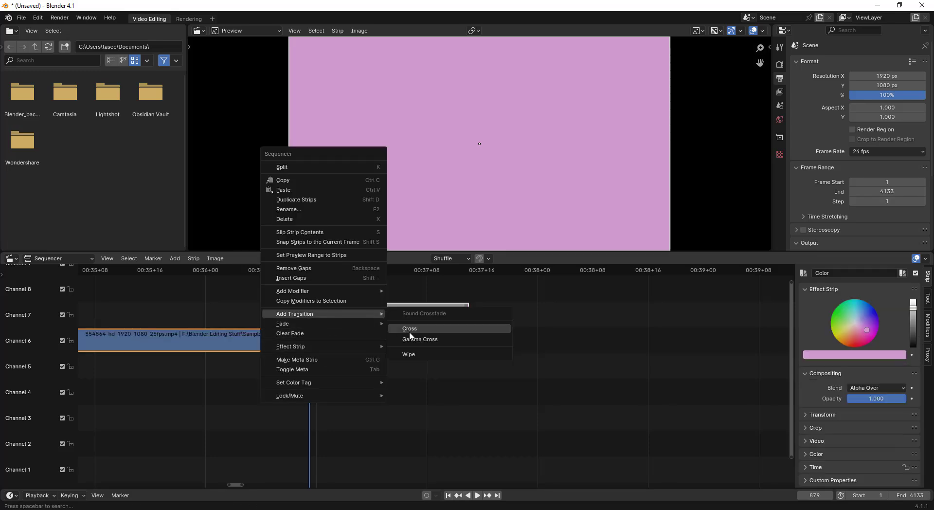
pyautogui.click(434, 356)
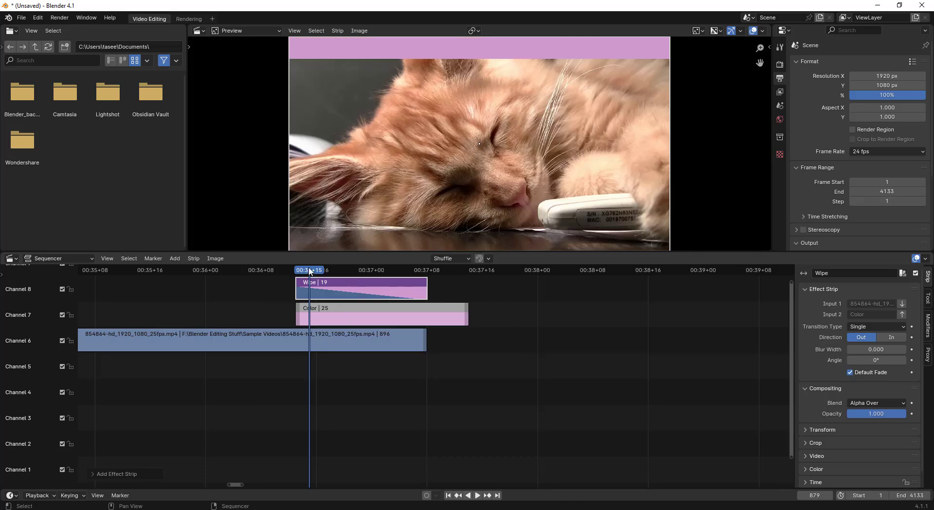
# Step: Preview the Wipe transition by scrubbing and playing through the overlap of the two strips
pyautogui.moveTo(310, 271)
pyautogui.mouseDown()
pyautogui.moveTo(271, 271)
pyautogui.moveTo(309, 270)
pyautogui.mouseUp()
pyautogui.press('space')
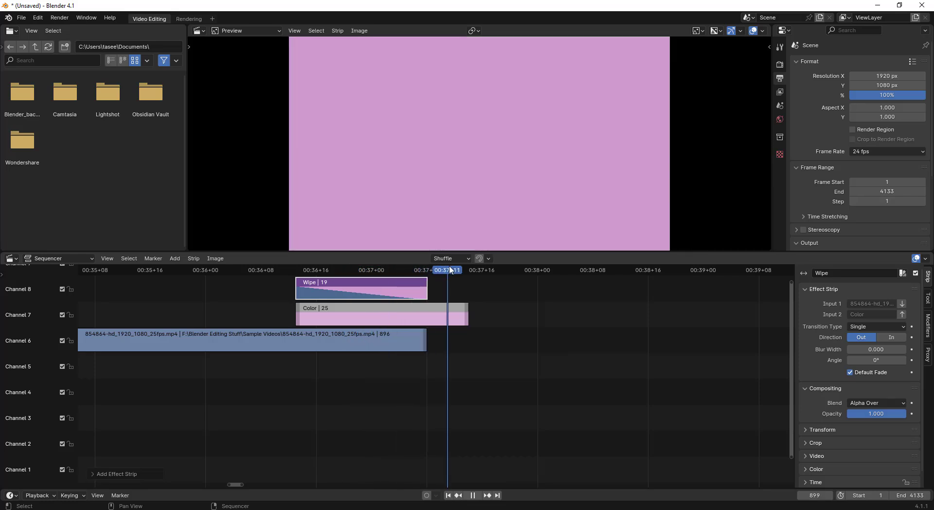
pyautogui.press('Escape')
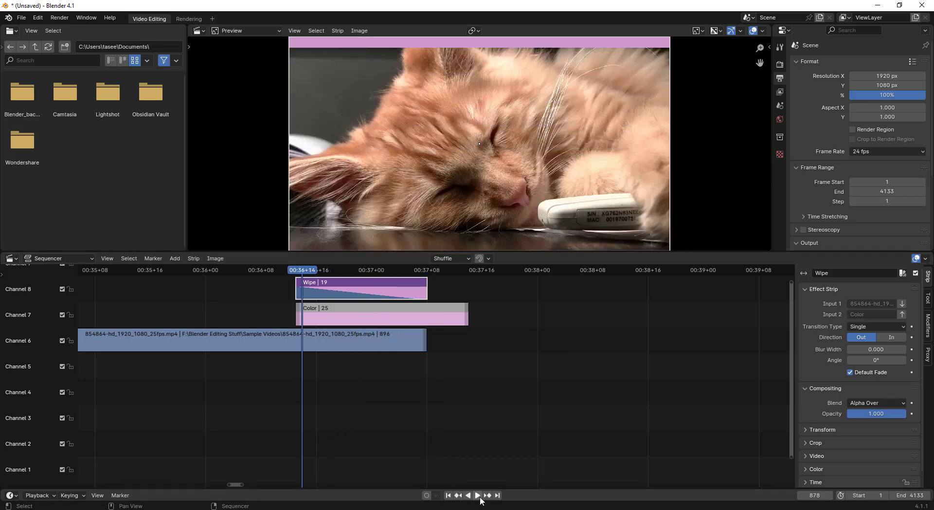
pyautogui.click(199, 270)
pyautogui.press('space')
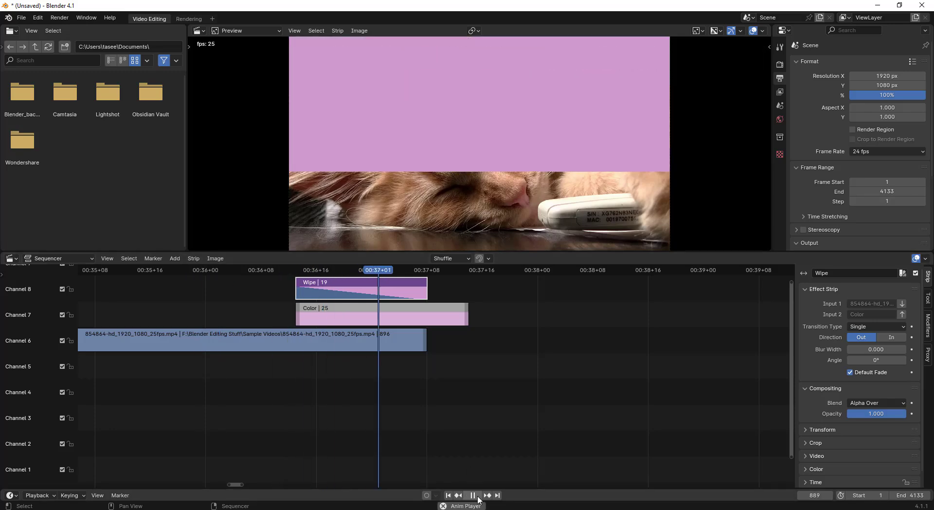
pyautogui.click(476, 495)
# Step: Shift the color strip to start at about 00:37+00, shortening the wipe, and preview the quicker transition
pyautogui.click(460, 321)
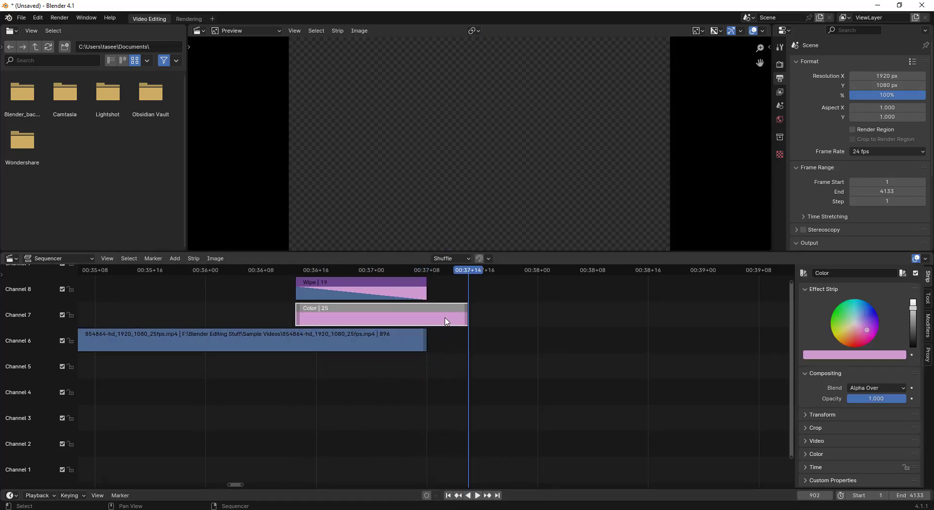
pyautogui.moveTo(446, 321); pyautogui.dragTo(475, 318)
pyautogui.click(316, 271)
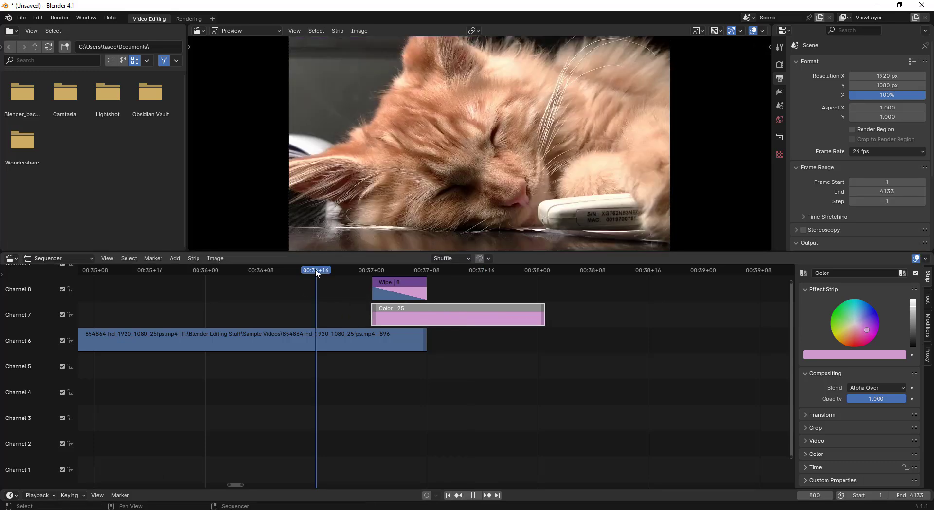
pyautogui.click(479, 495)
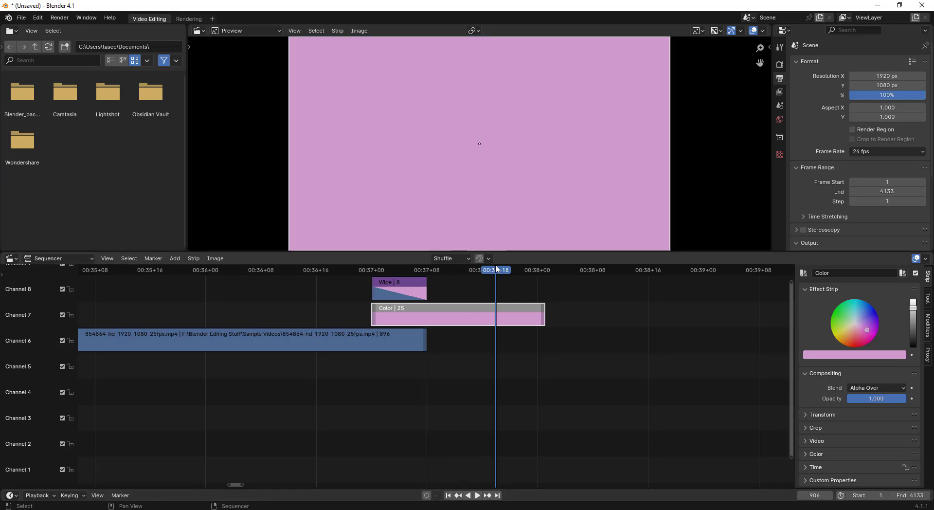
pyautogui.hotkey('shift', 'ctrl', 'space')
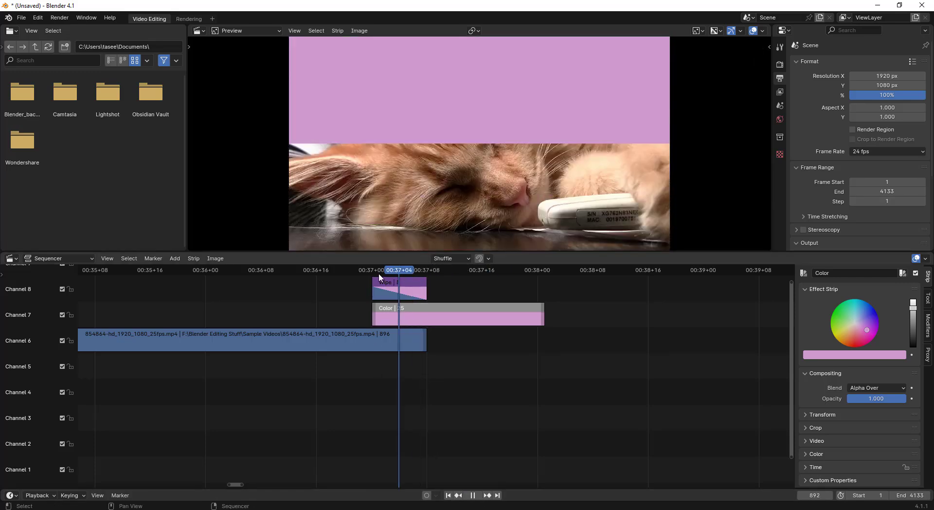
# Step: Move the color strip to start at about 00:36+19 and cut off its part beyond the movie strip's end at 00:37+08
pyautogui.moveTo(448, 320); pyautogui.dragTo(409, 320)
pyautogui.press('pageup')
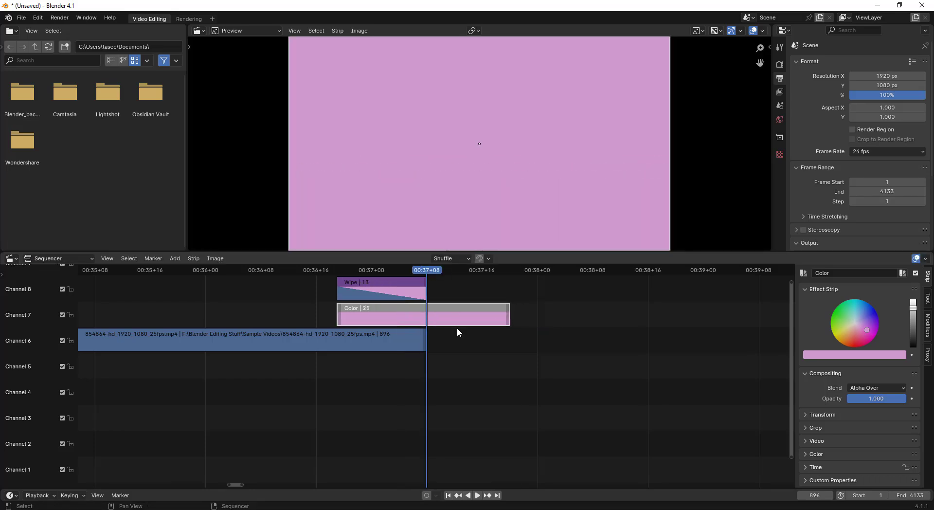
pyautogui.press('k')
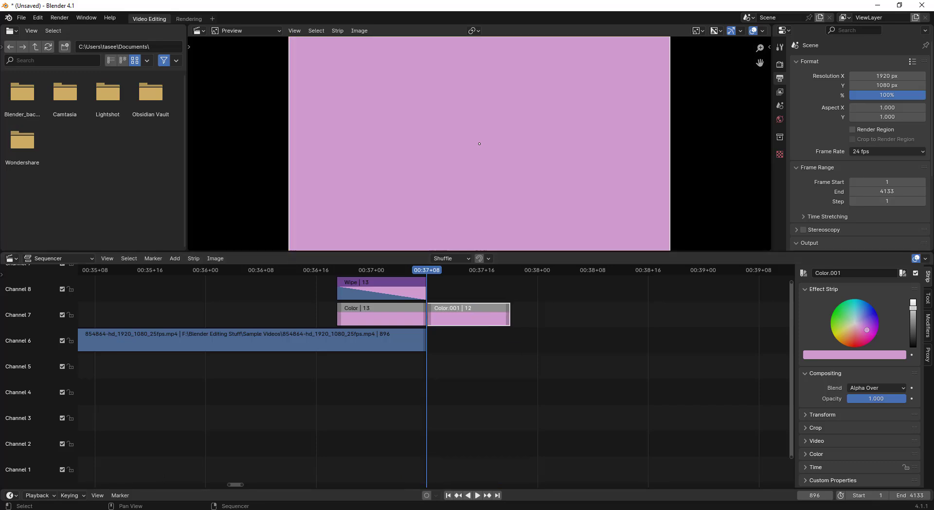
pyautogui.press('x')
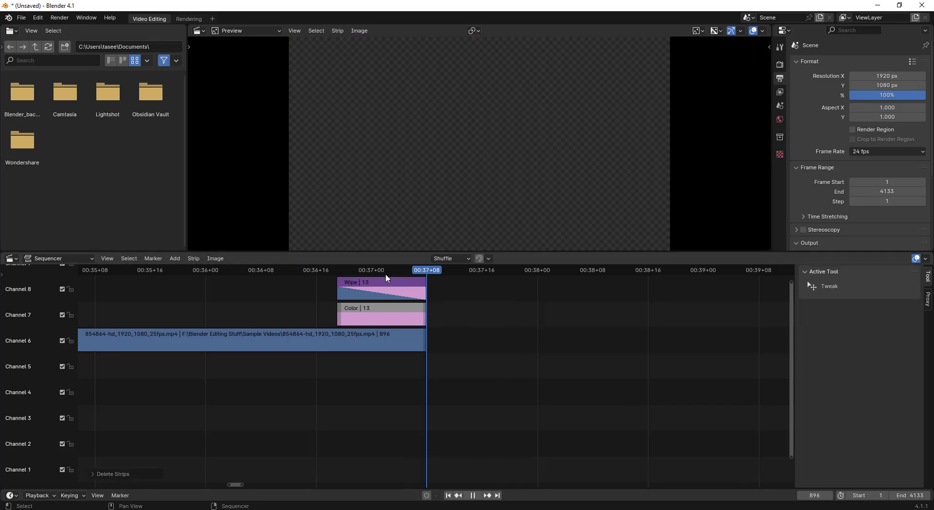
# Step: Set the Wipe strip's transition type to Double and preview it over the overlap of the two strips
pyautogui.moveTo(385, 274)
pyautogui.mouseDown()
pyautogui.moveTo(333, 273)
pyautogui.moveTo(413, 272)
pyautogui.moveTo(388, 274)
pyautogui.mouseUp()
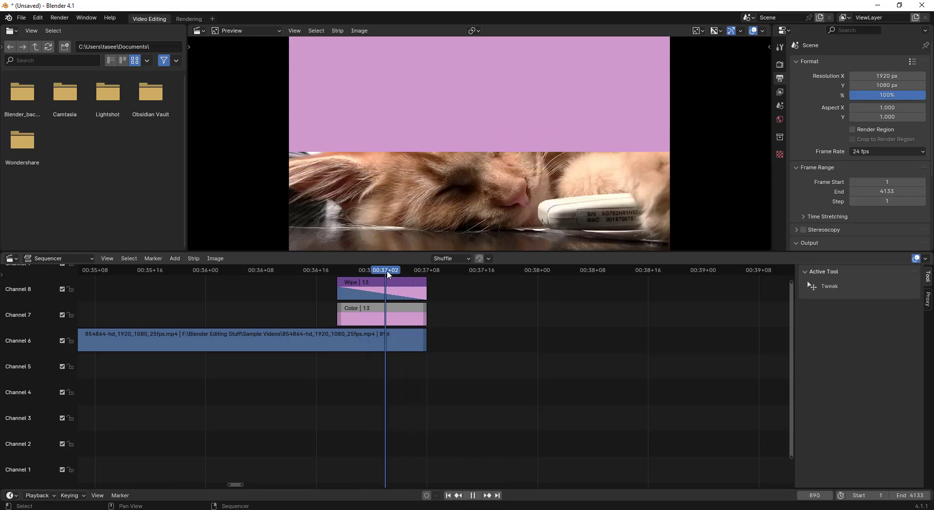
pyautogui.click(381, 292)
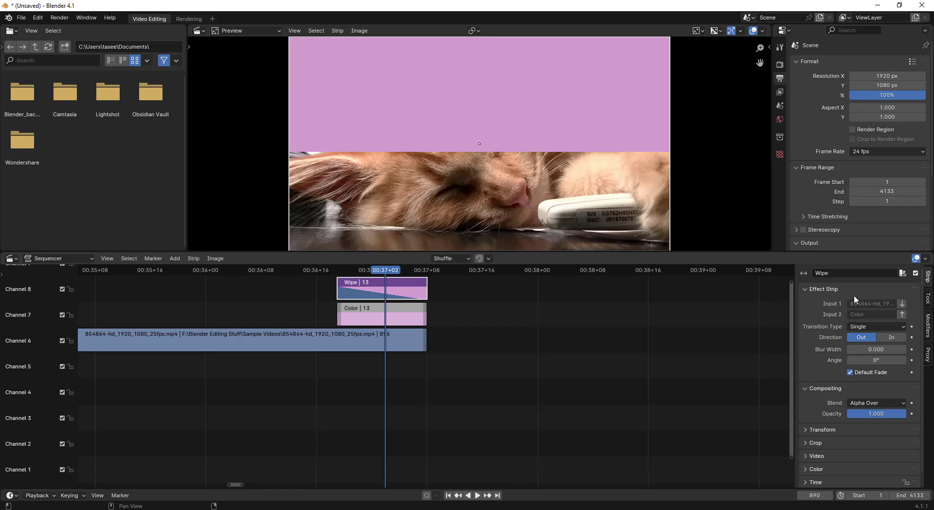
pyautogui.click(900, 326)
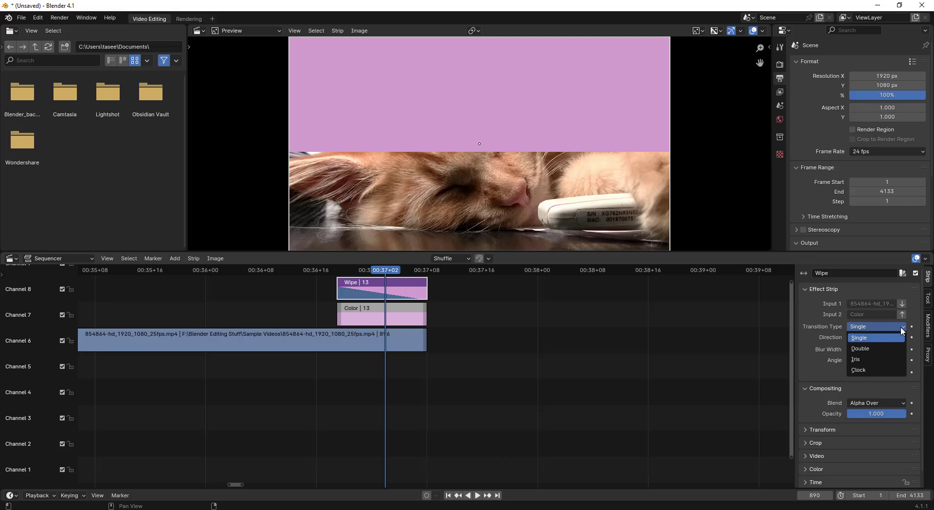
pyautogui.click(874, 350)
pyautogui.moveTo(391, 273); pyautogui.dragTo(349, 276)
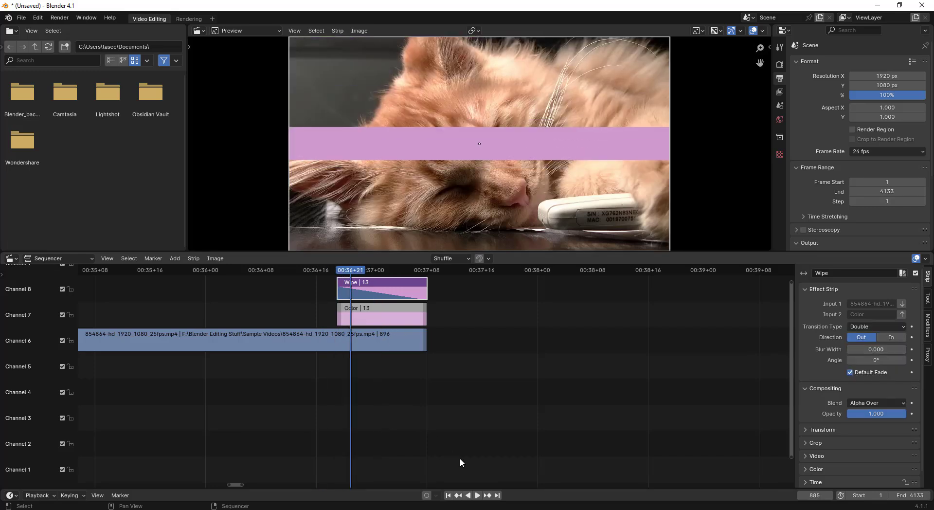
pyautogui.click(477, 495)
pyautogui.click(477, 495)
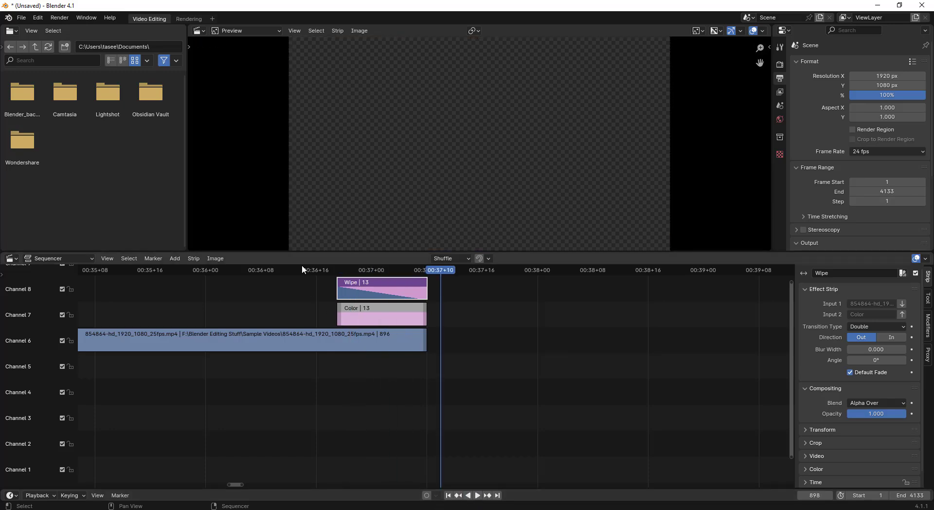
# Step: Limit the playback range to frames 877 through 896 and play the Double wipe within it
pyautogui.moveTo(301, 268)
pyautogui.mouseDown()
pyautogui.moveTo(318, 274)
pyautogui.moveTo(296, 273)
pyautogui.mouseUp()
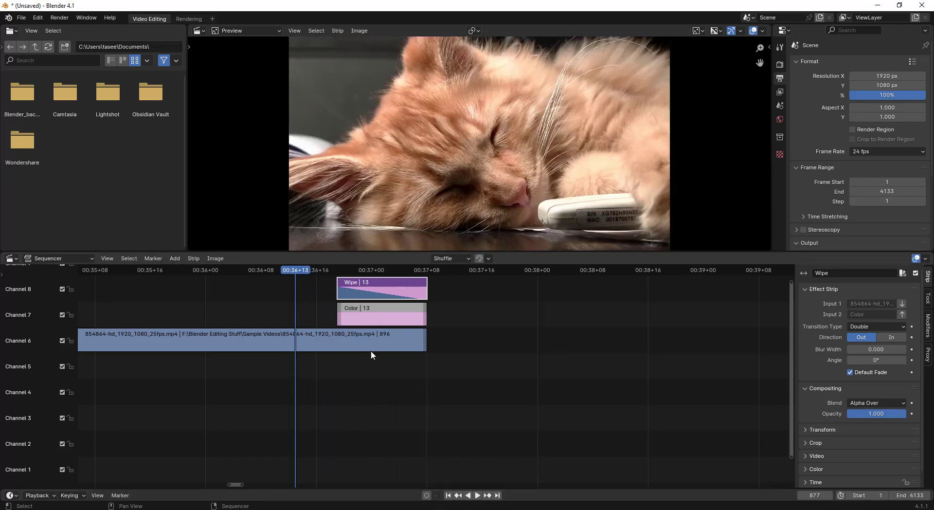
pyautogui.hotkey('ctrl', 'Home')
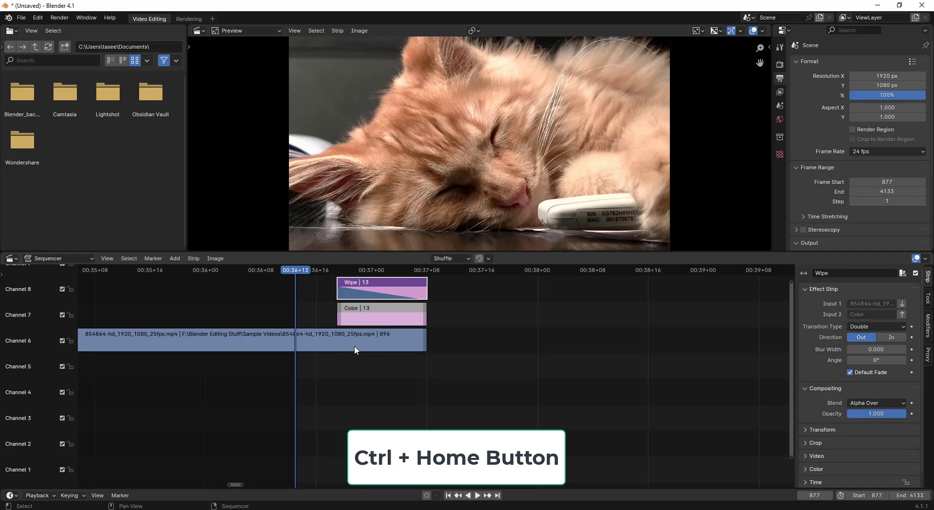
pyautogui.click(431, 271)
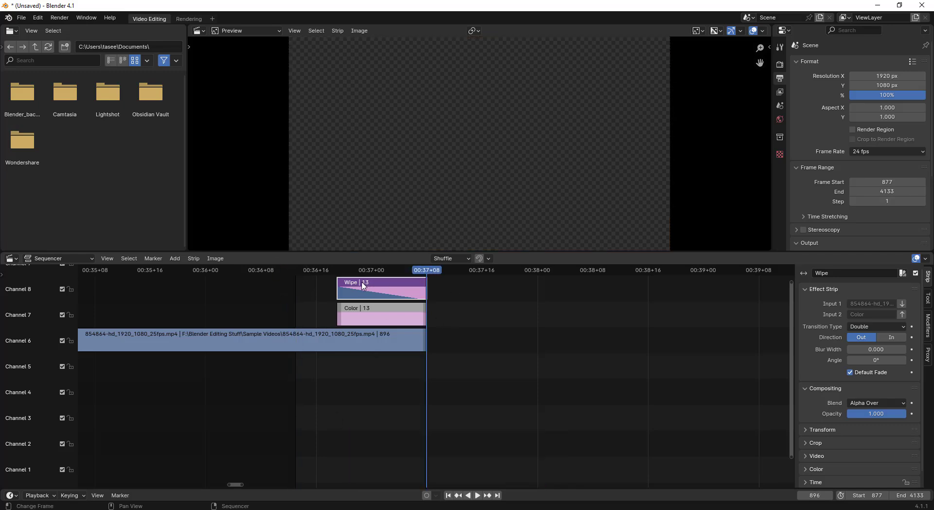
pyautogui.hotkey('ctrl', 'End')
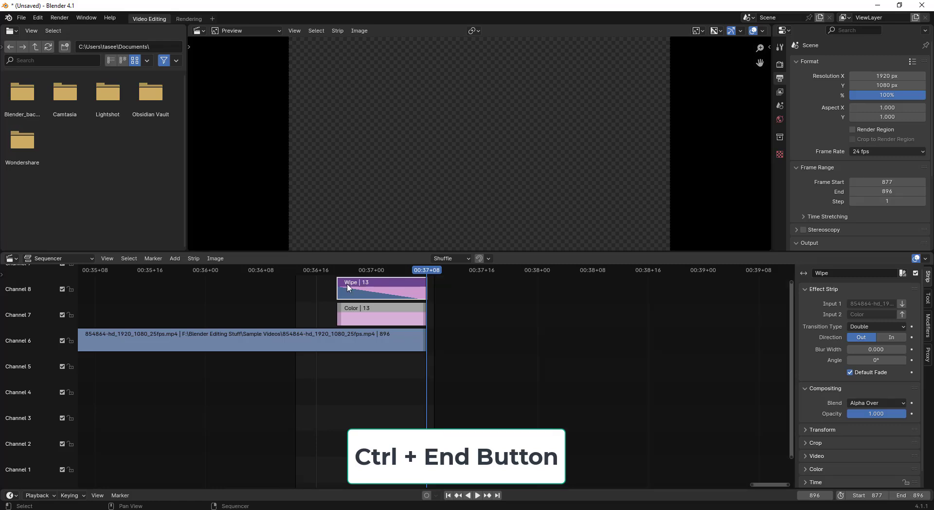
pyautogui.click(477, 495)
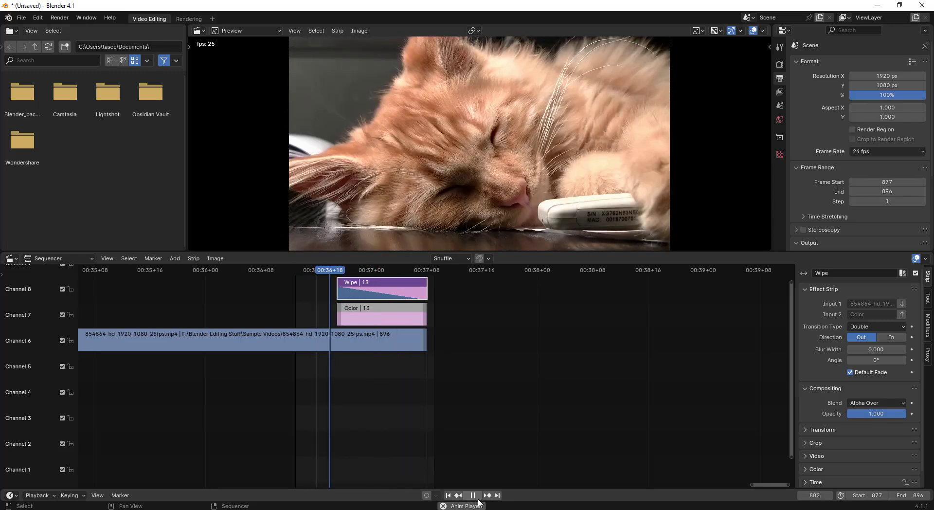
pyautogui.click(473, 496)
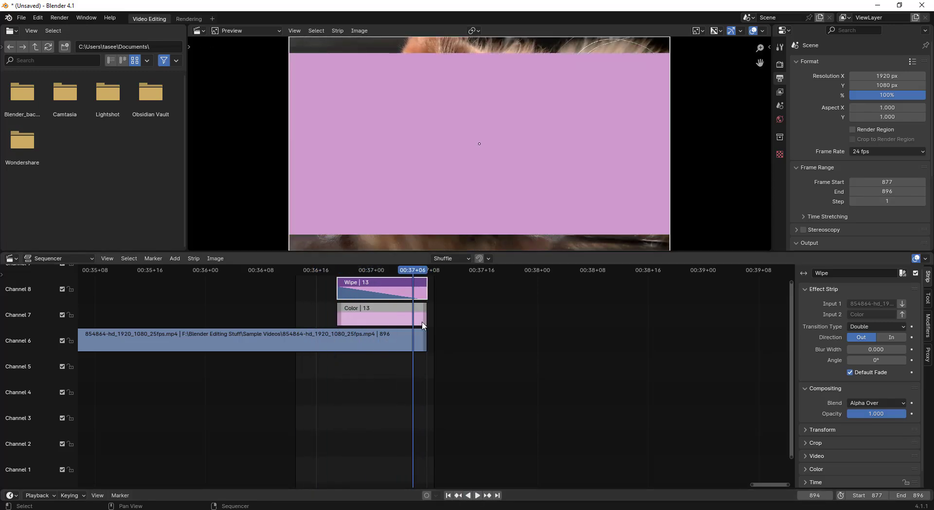
# Step: Extend the movie strip to end at 00:37+19 and set the end of the playback range to frame 907
pyautogui.moveTo(368, 344); pyautogui.dragTo(460, 348)
pyautogui.click(503, 270)
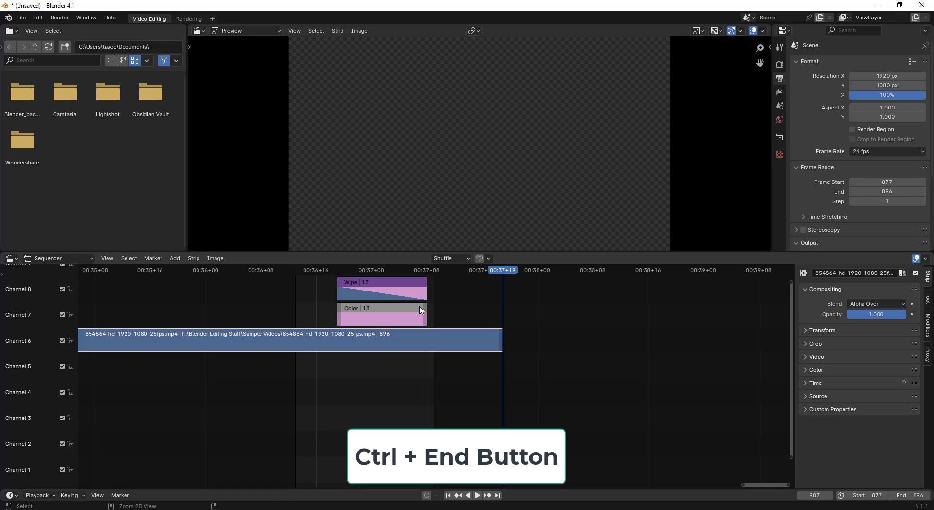
pyautogui.hotkey('ctrl', 'End')
# Step: Lengthen the color strip to 20 frames and align its end with the movie strip's end at 00:37+19
pyautogui.moveTo(427, 314); pyautogui.dragTo(503, 314)
pyautogui.click(380, 269)
pyautogui.moveTo(428, 314); pyautogui.dragTo(503, 314)
# Step: Preview the longer Double wipe by playing it and stepping back through the transition
pyautogui.click(478, 495)
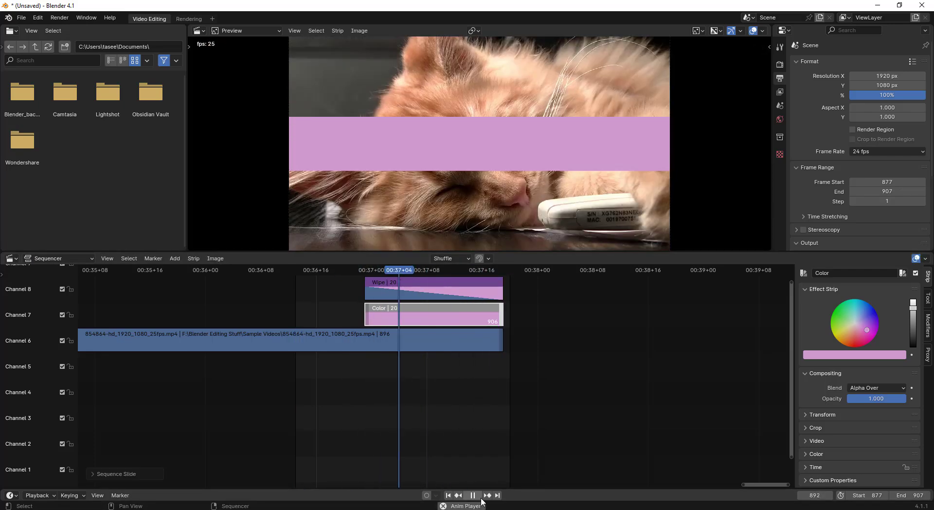
pyautogui.click(481, 499)
pyautogui.press('Left')
pyautogui.press('Left')
pyautogui.press('Left')
pyautogui.press('Left')
pyautogui.press('Left')
pyautogui.press('Left')
pyautogui.press('Left')
pyautogui.press('Left')
pyautogui.press('Left')
pyautogui.press('Left')
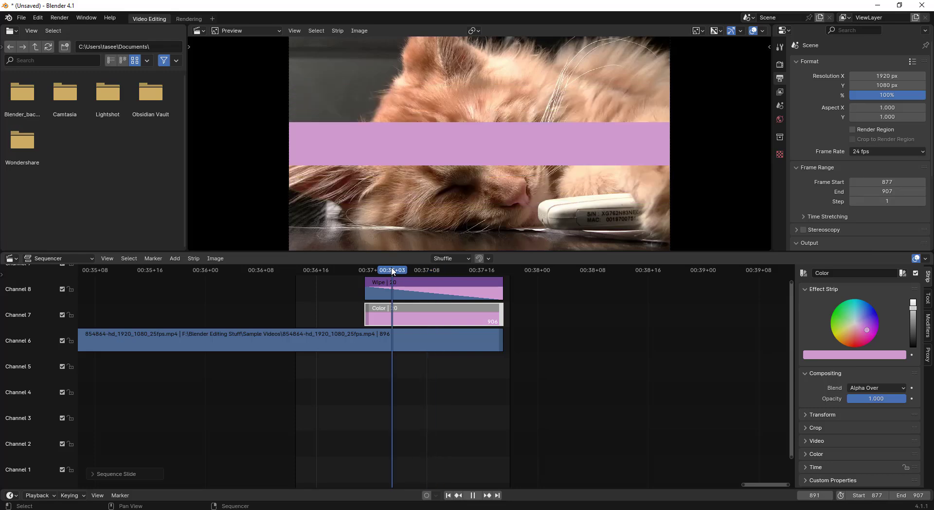
# Step: Change the Wipe strip's transition type to Iris and preview it by playing and scrubbing
pyautogui.click(418, 290)
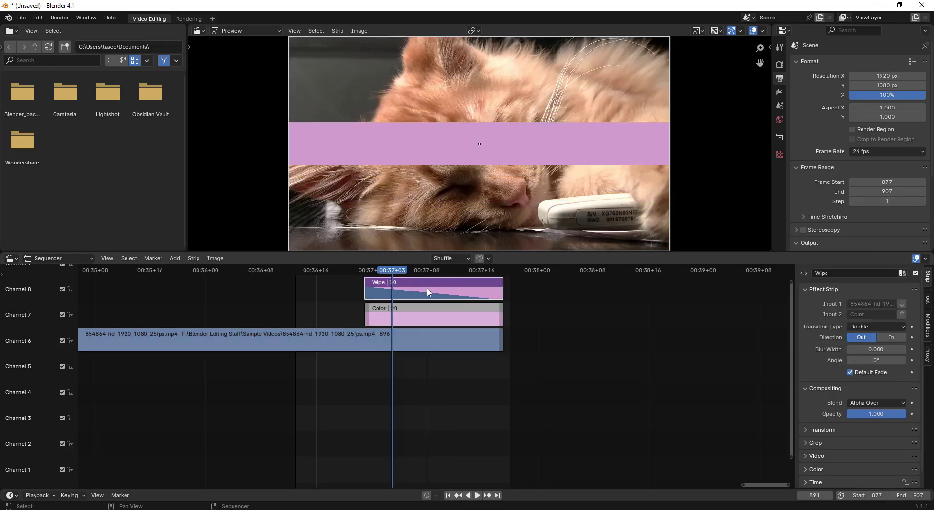
pyautogui.click(889, 326)
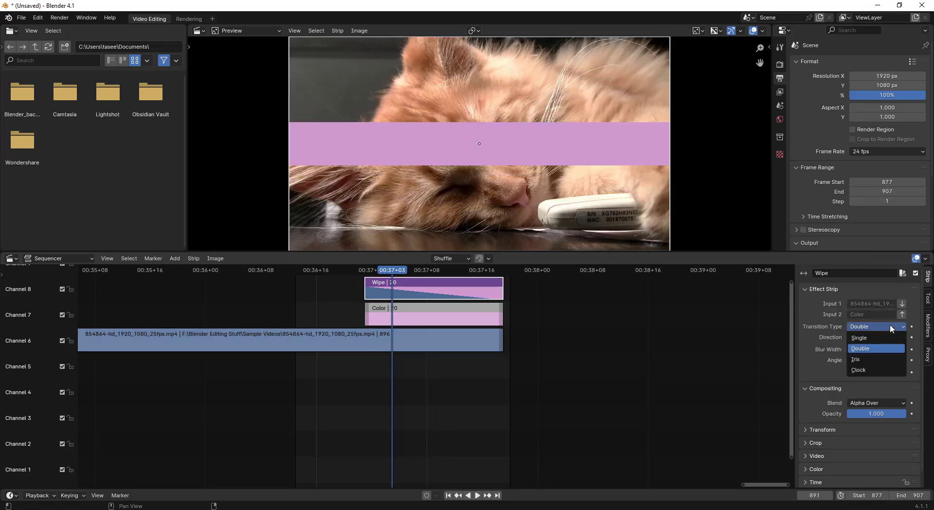
pyautogui.click(878, 359)
pyautogui.press('space')
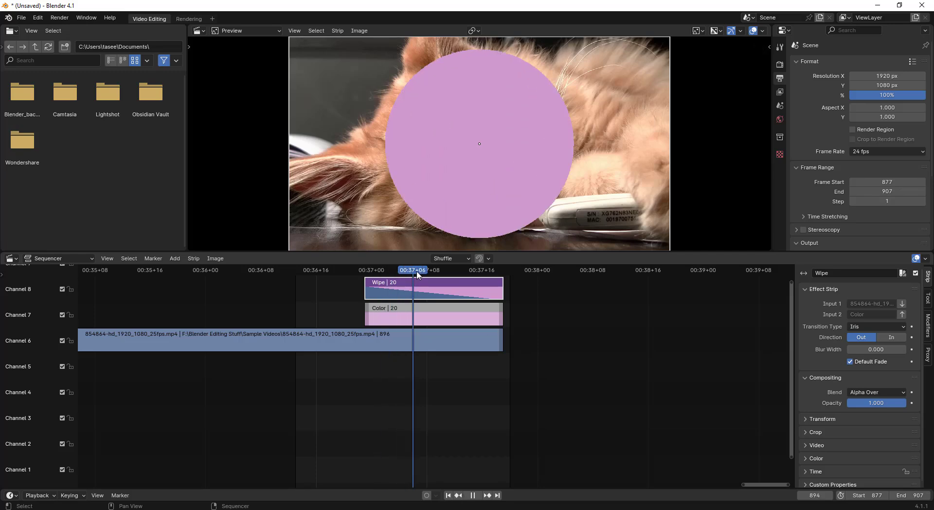
pyautogui.click(474, 495)
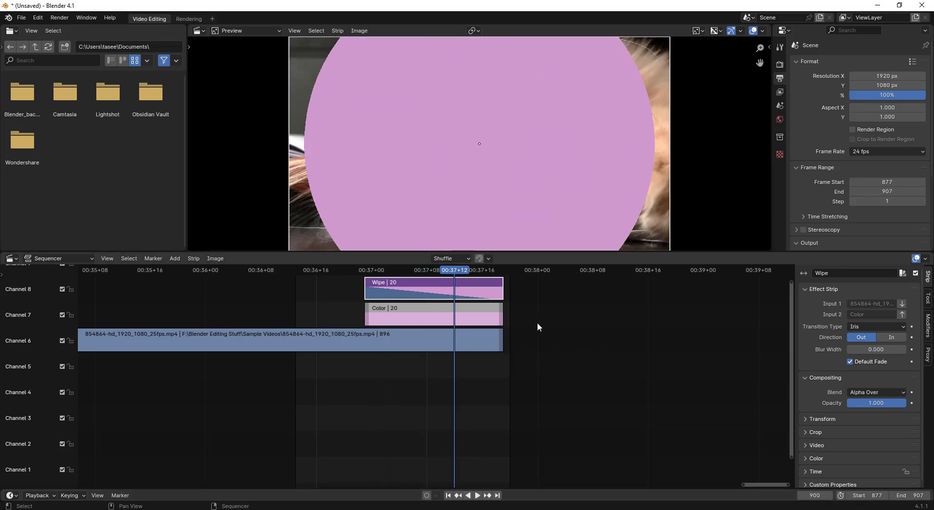
pyautogui.moveTo(457, 270); pyautogui.dragTo(385, 271)
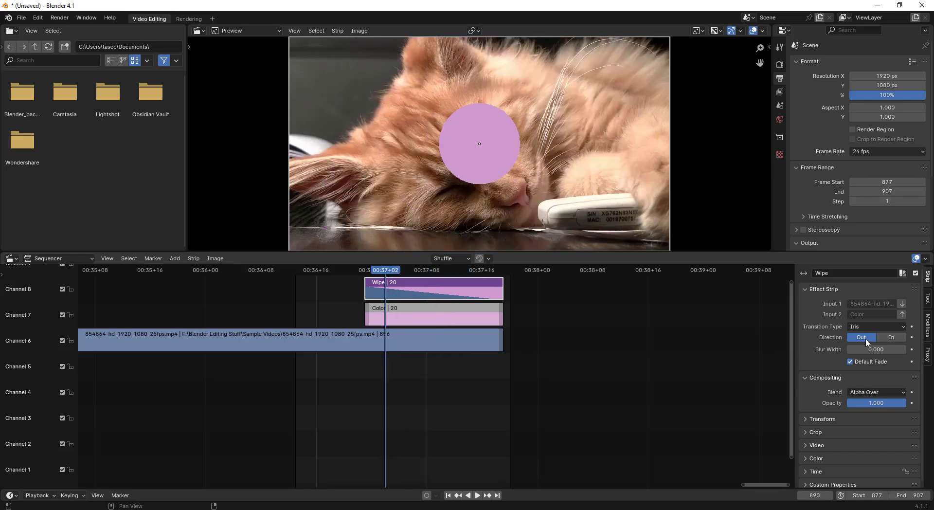
# Step: Change the Wipe strip's transition type to Clock and preview the sweep across the overlap
pyautogui.click(875, 326)
pyautogui.click(882, 368)
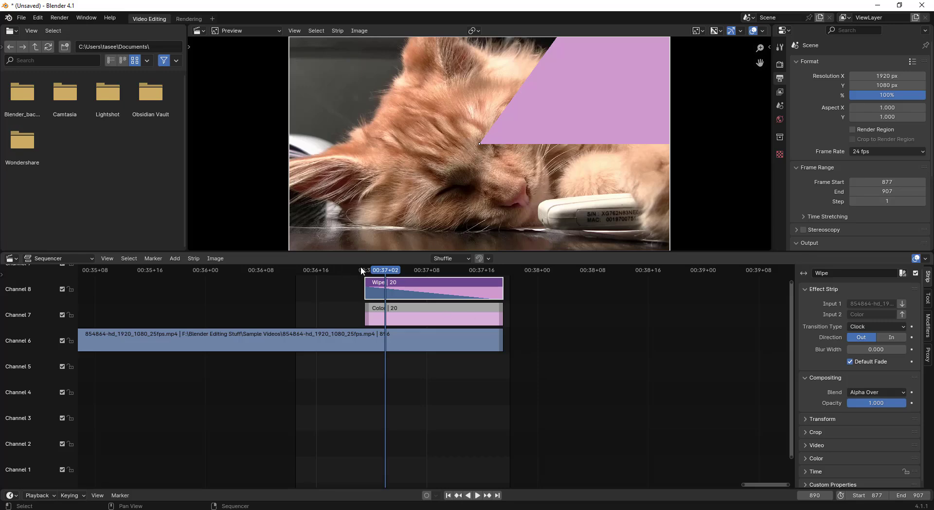
pyautogui.moveTo(361, 271); pyautogui.dragTo(452, 281)
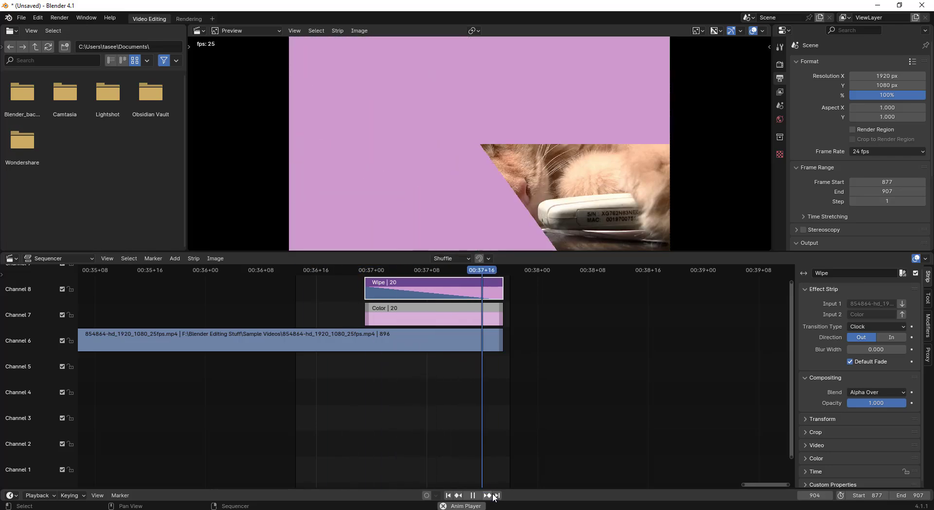
pyautogui.click(489, 495)
pyautogui.click(471, 495)
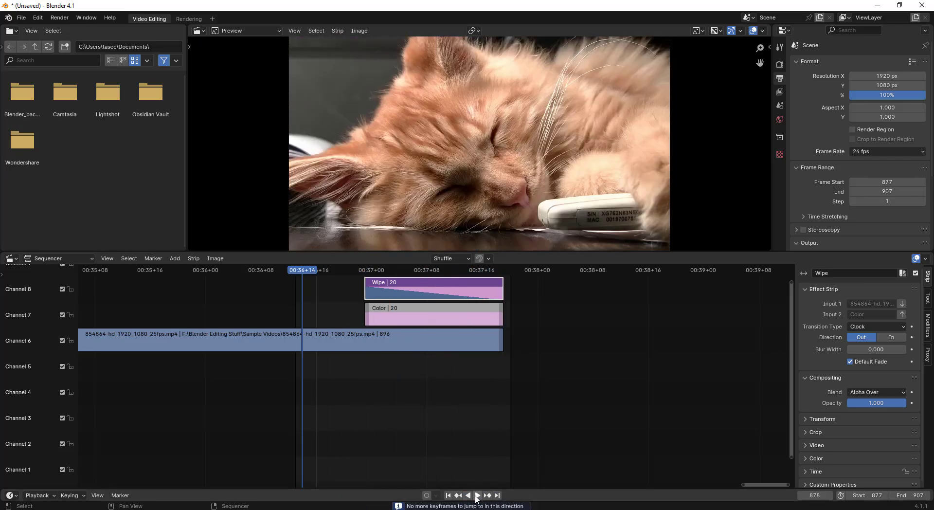
pyautogui.moveTo(306, 274); pyautogui.dragTo(441, 273)
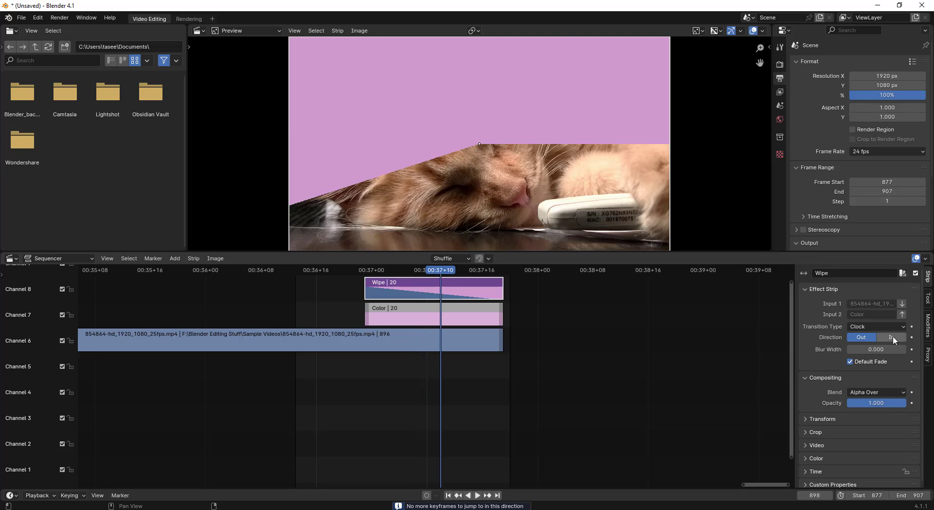
# Step: Set the wipe's direction to In and play back the reversed Clock transition
pyautogui.click(895, 338)
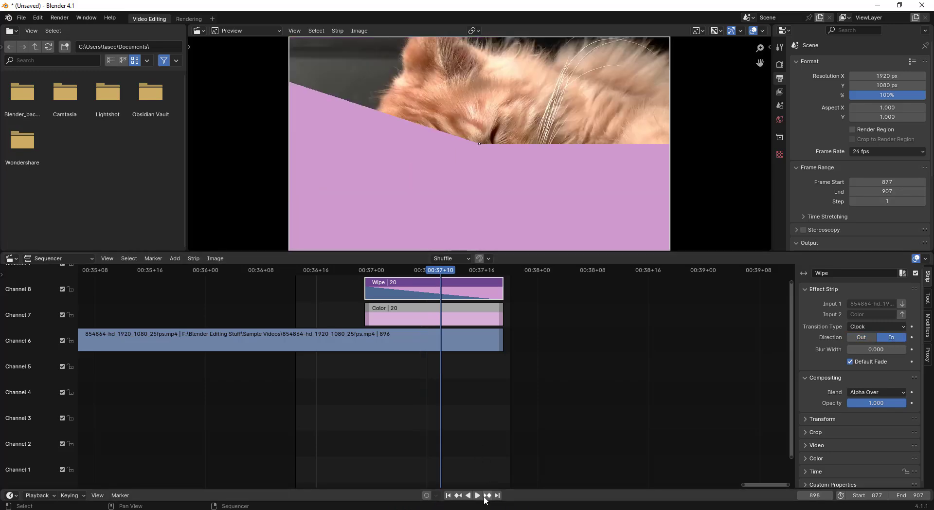
pyautogui.click(487, 497)
pyautogui.click(478, 495)
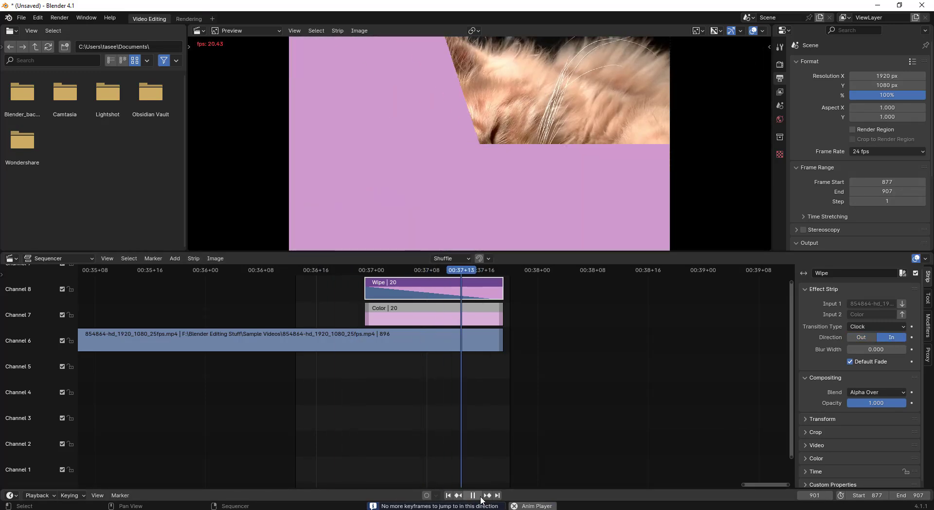
pyautogui.click(473, 495)
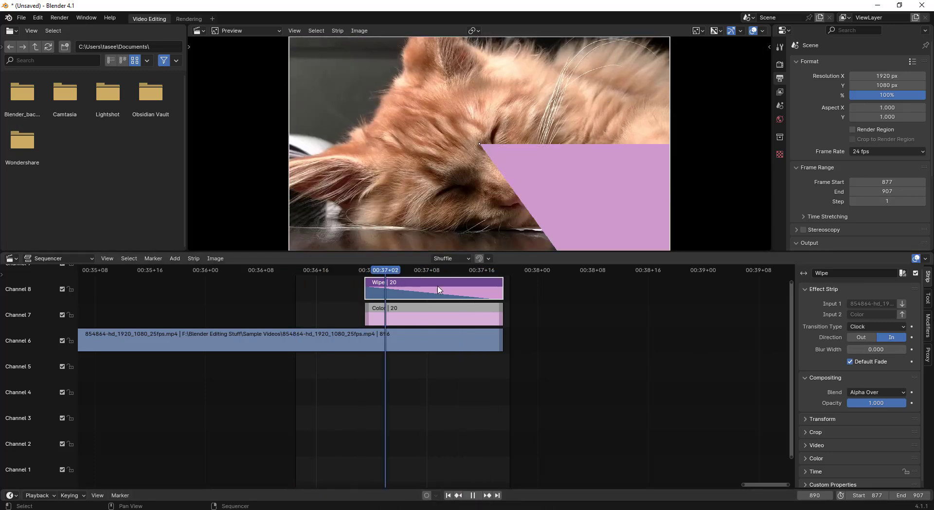
pyautogui.press('space')
# Step: Set the wipe's blur width to 0.444 and preview the softened edge over the transition
pyautogui.moveTo(849, 349); pyautogui.dragTo(873, 350)
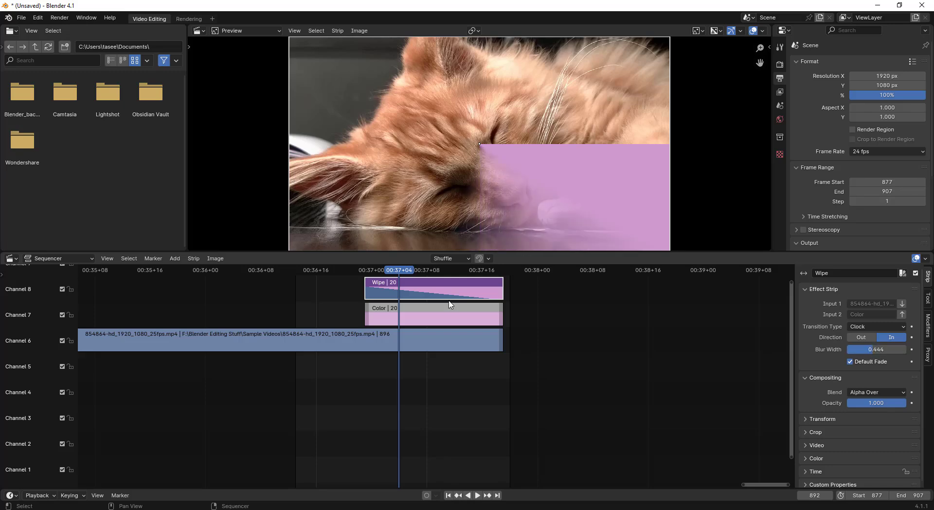
pyautogui.click(478, 495)
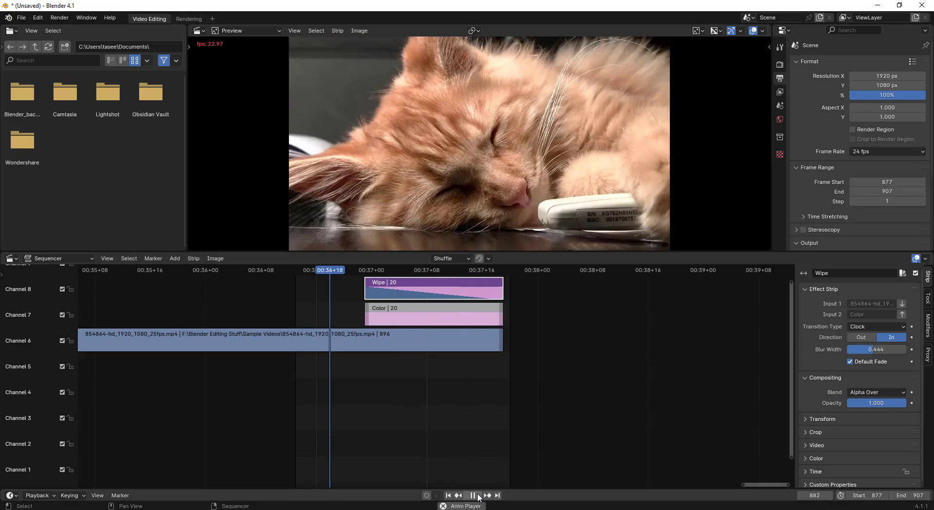
pyautogui.moveTo(412, 271); pyautogui.dragTo(506, 288)
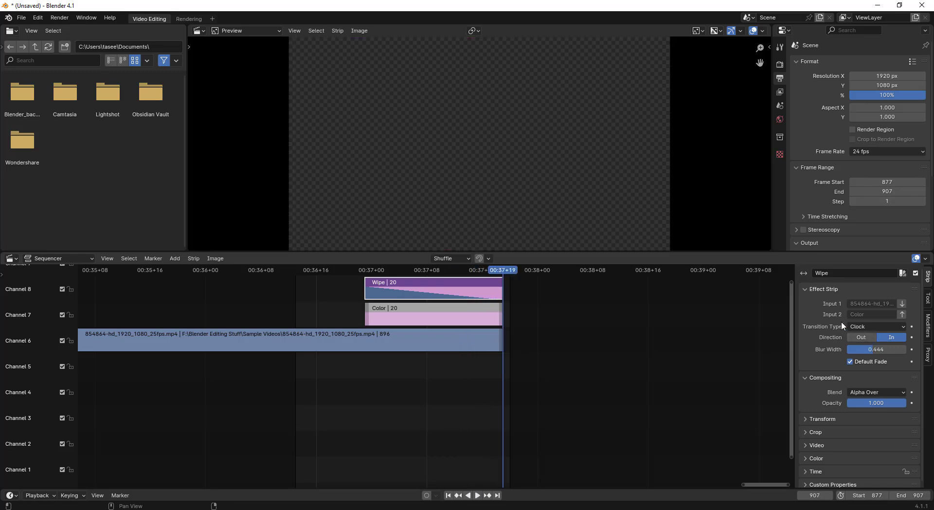
# Step: Set the Wipe strip's transition type back to Single and preview the blurred wipe
pyautogui.click(890, 326)
pyautogui.click(880, 344)
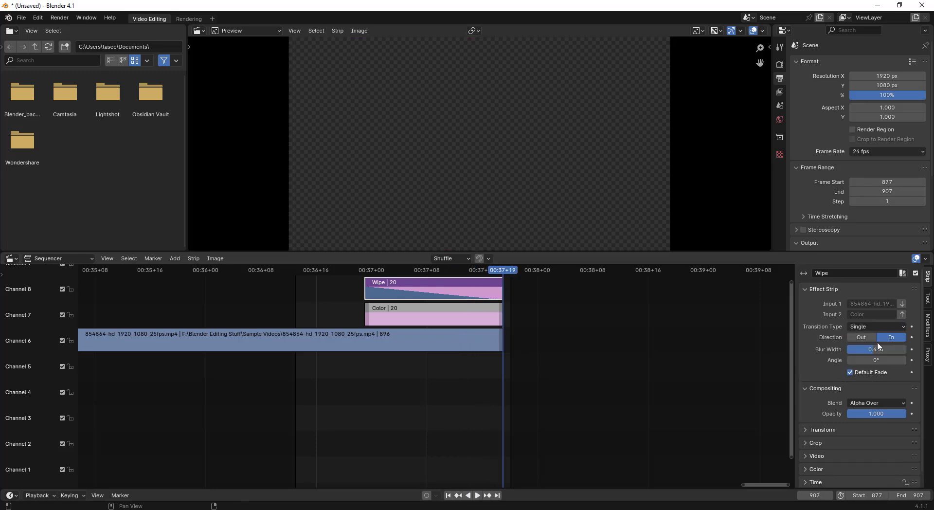
pyautogui.moveTo(492, 275); pyautogui.dragTo(388, 278)
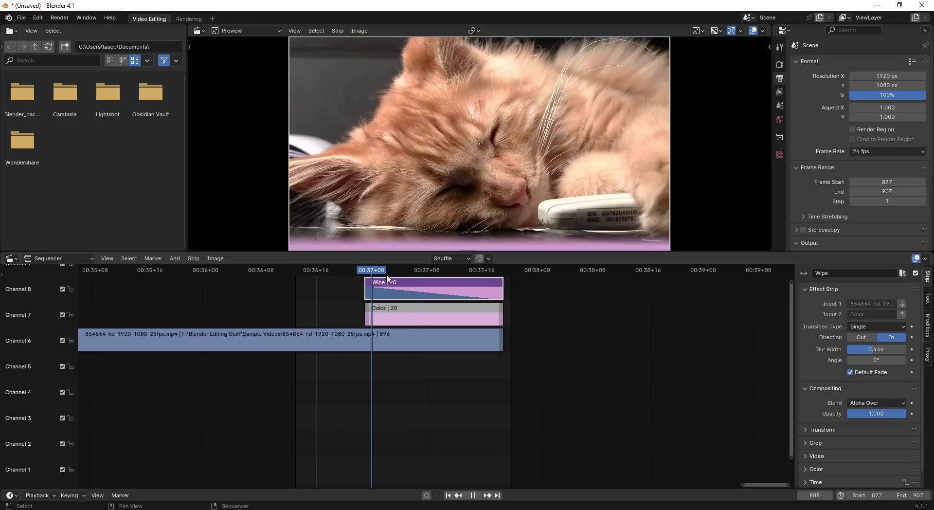
pyautogui.press('space')
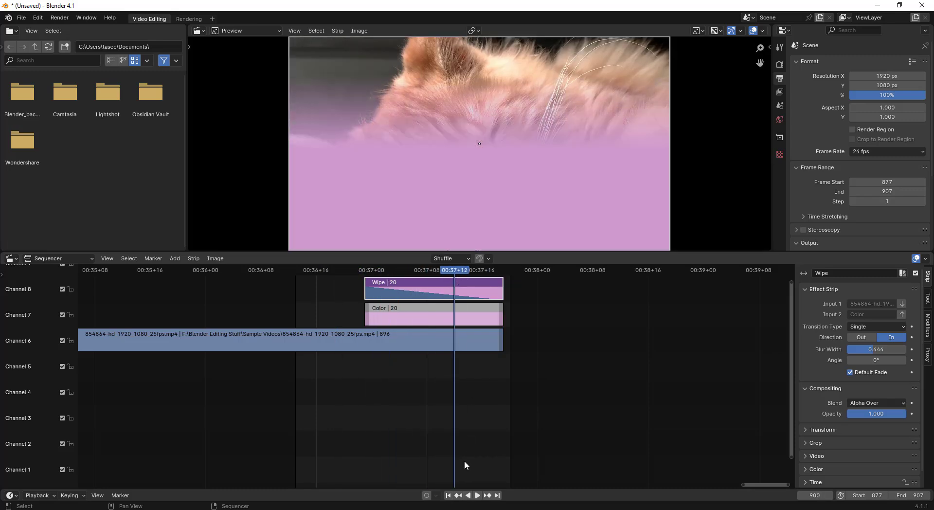
pyautogui.click(476, 495)
pyautogui.click(478, 495)
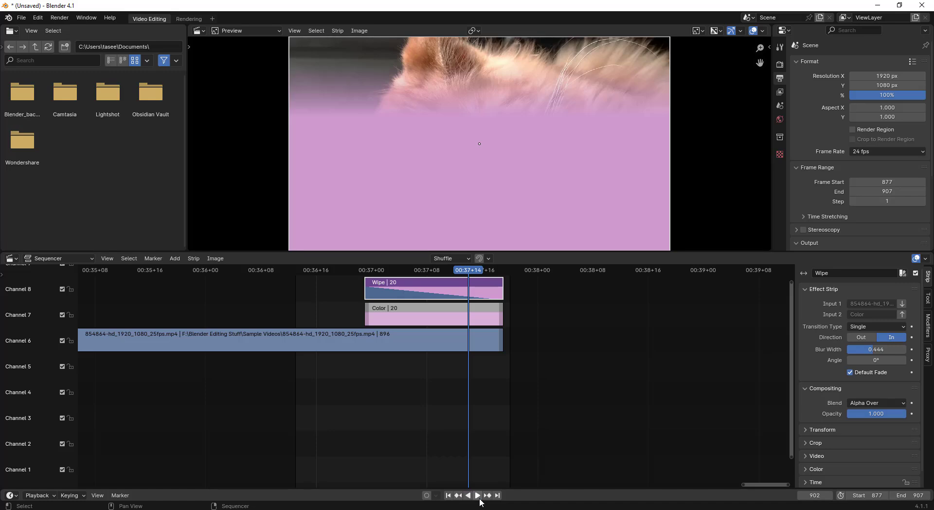
pyautogui.click(478, 496)
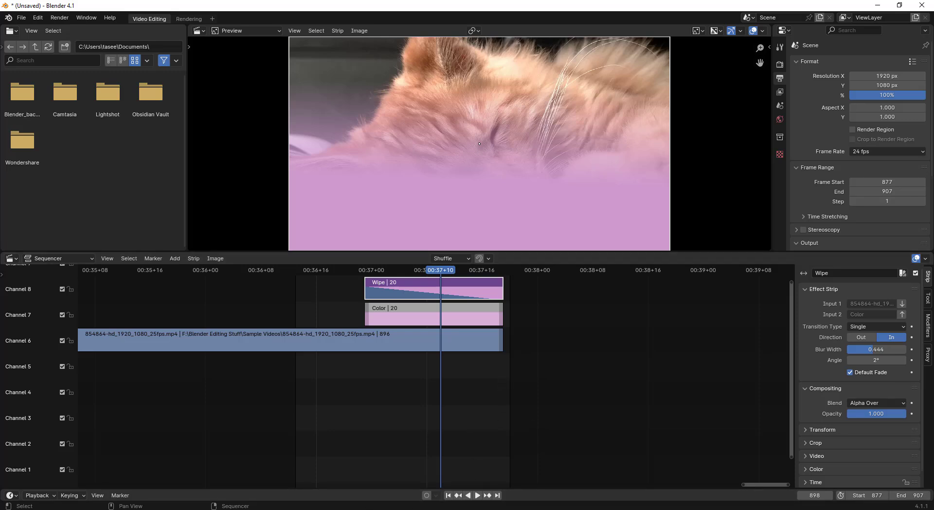
# Step: Bring 4977396-hd_1920_1080_24fps.mp4 into the sequencer, placing its video on channel 5 and audio on channel 4, overlapping the first video's end
pyautogui.click(211, 490)
pyautogui.moveTo(638, 104); pyautogui.dragTo(514, 363)
pyautogui.press('g')
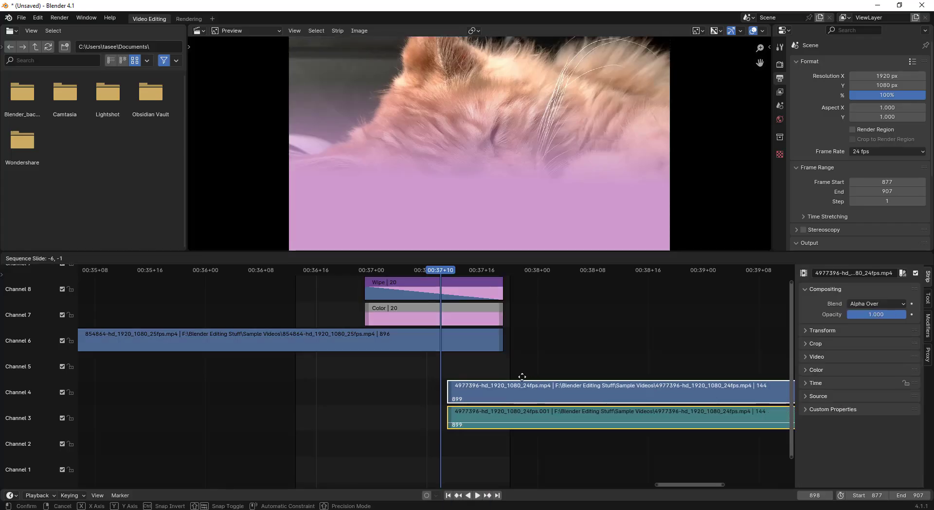
pyautogui.click(511, 371)
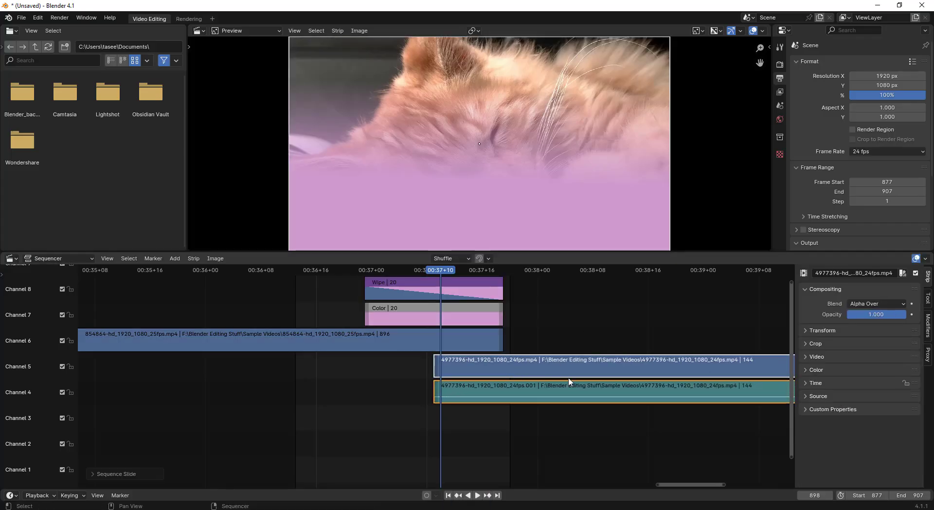
# Step: Set the scene's end frame to 1042, at the end of the second video strip
pyautogui.press('Home')
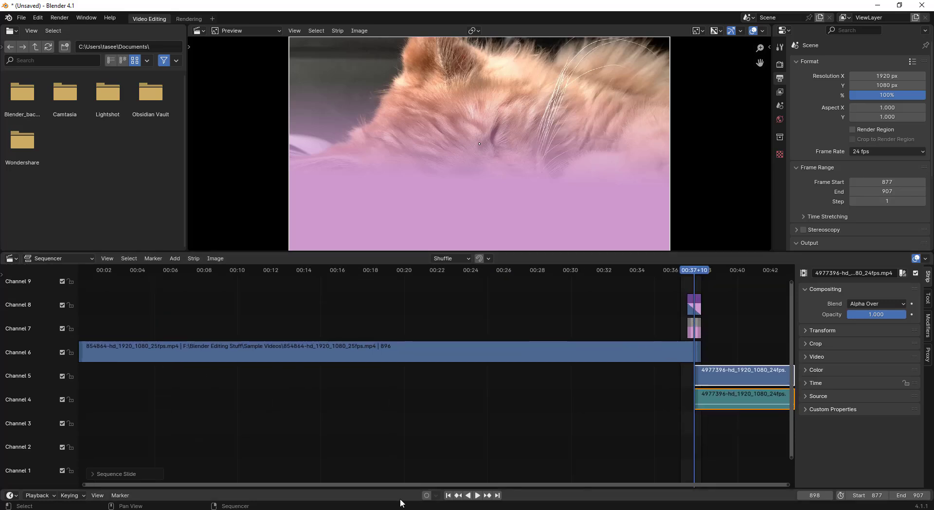
pyautogui.moveTo(407, 484); pyautogui.dragTo(661, 393)
pyautogui.click(635, 270)
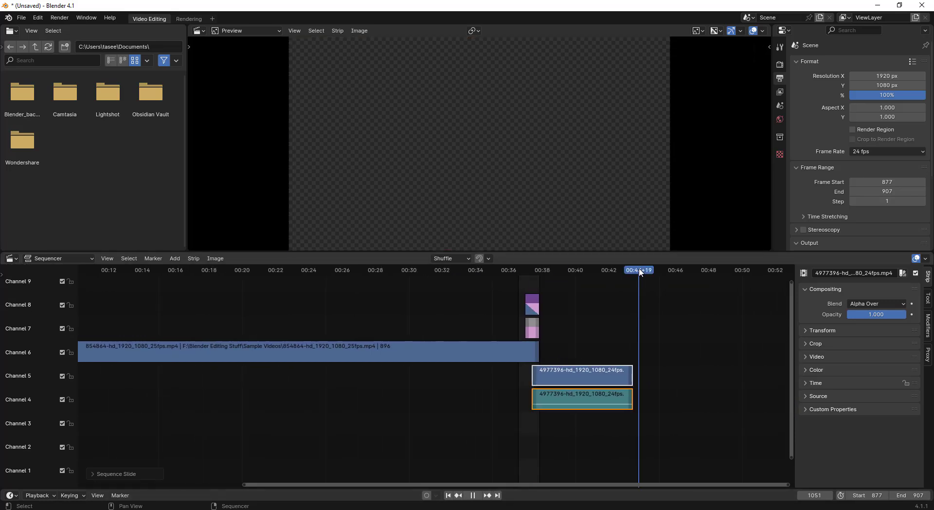
pyautogui.moveTo(635, 269); pyautogui.dragTo(632, 270)
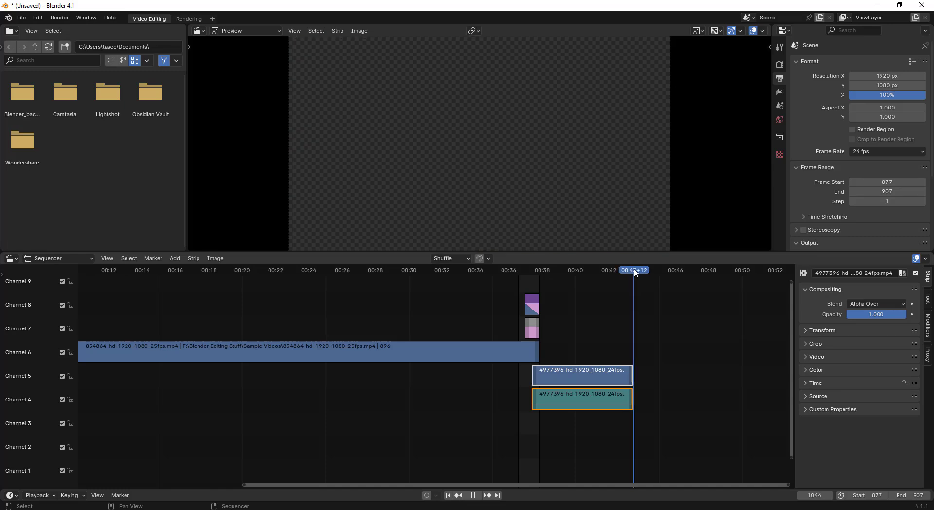
pyautogui.hotkey('ctrl', 'End')
# Step: Play and scrub through the Wipe transition between the first and second videos
pyautogui.keyDown('ctrl'); pyautogui.scroll(5, 429, 332); pyautogui.keyUp('ctrl')
pyautogui.scroll(8, 527, 381)
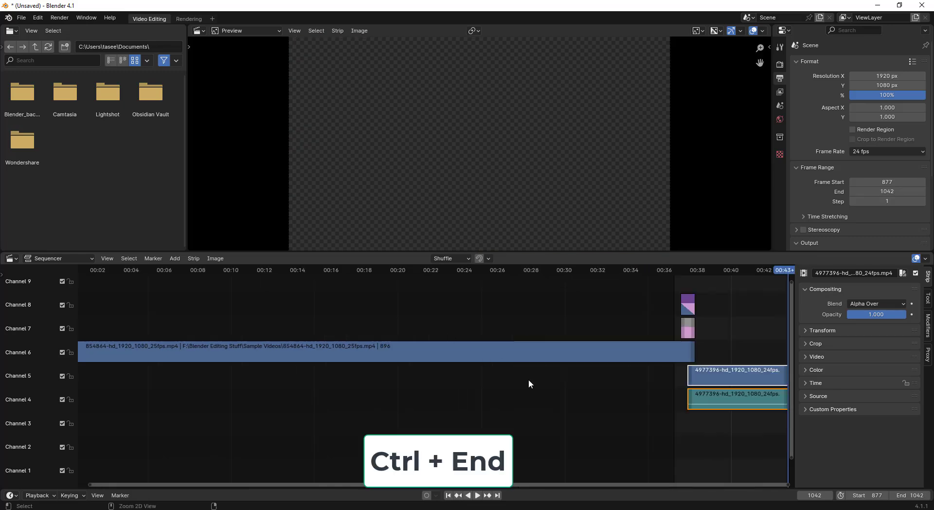
pyautogui.keyDown('ctrl'); pyautogui.scroll(-5, 517, 344); pyautogui.keyUp('ctrl')
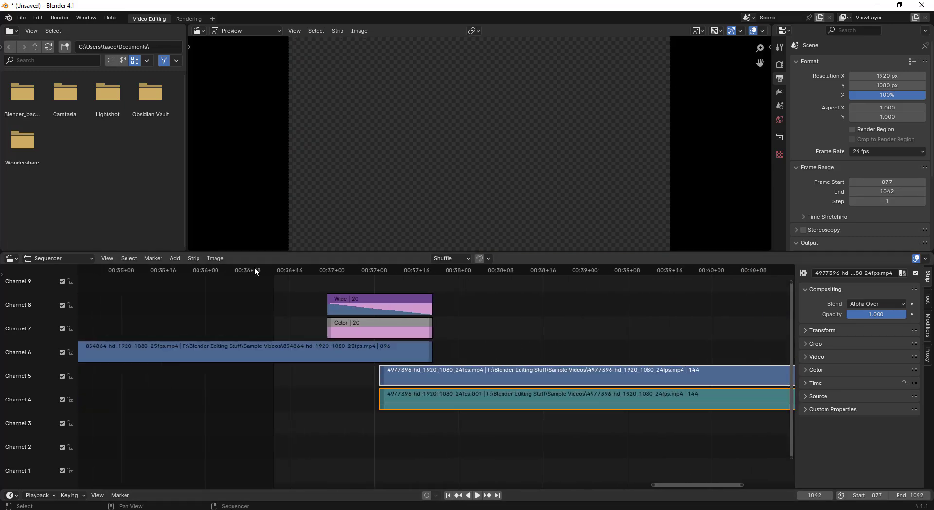
pyautogui.click(280, 271)
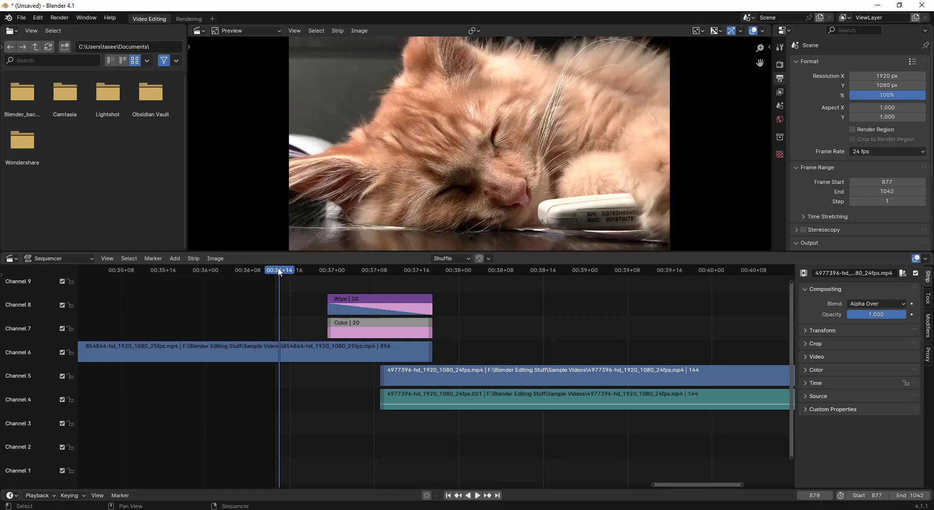
pyautogui.click(477, 495)
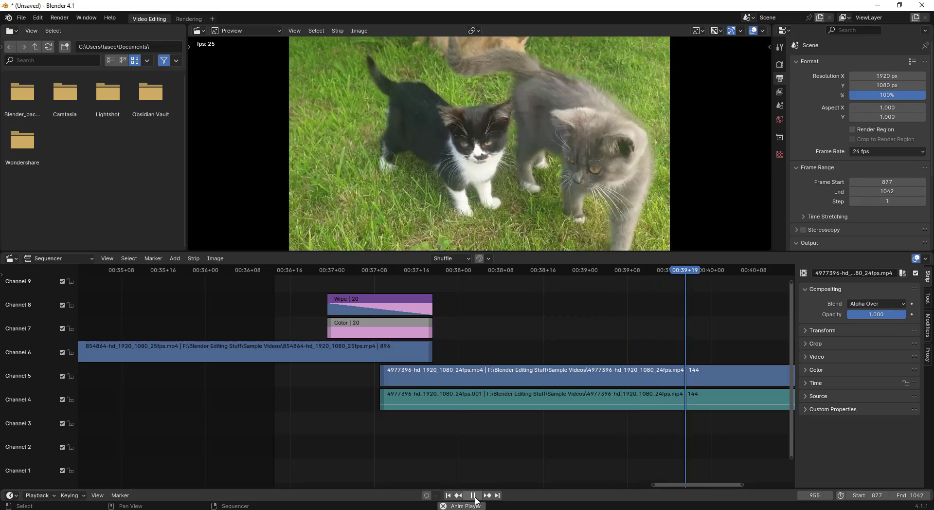
pyautogui.click(317, 273)
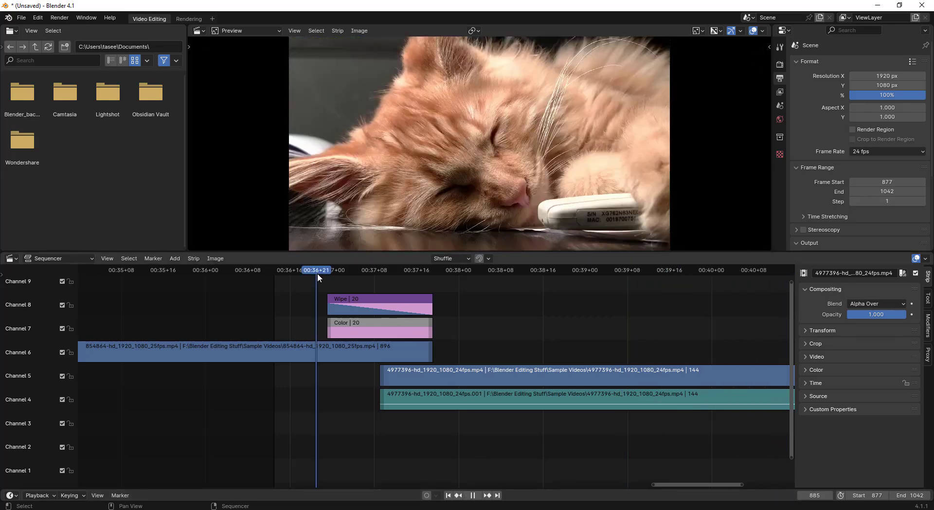
pyautogui.moveTo(318, 273); pyautogui.dragTo(374, 277)
# Step: Set the Wipe strip's transition type to Iris and preview the change from the first video to the second
pyautogui.click(397, 305)
pyautogui.click(875, 326)
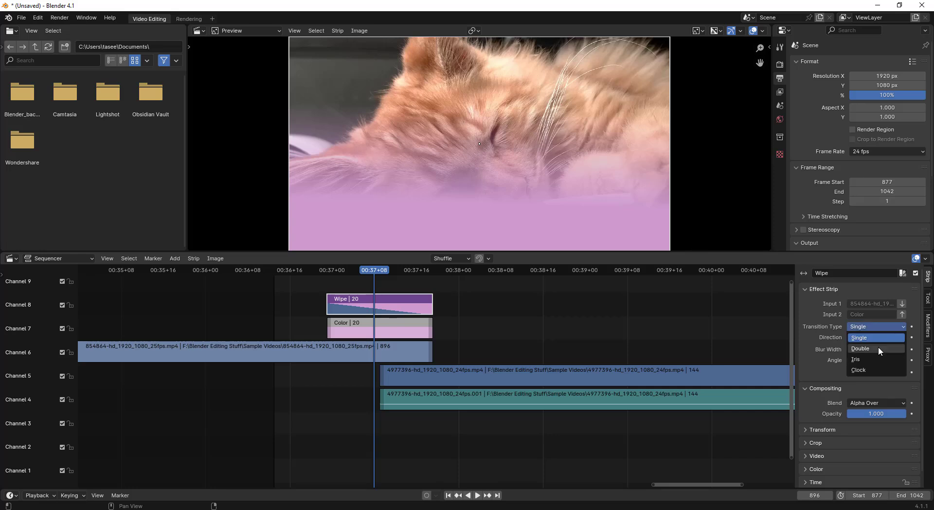
pyautogui.click(877, 359)
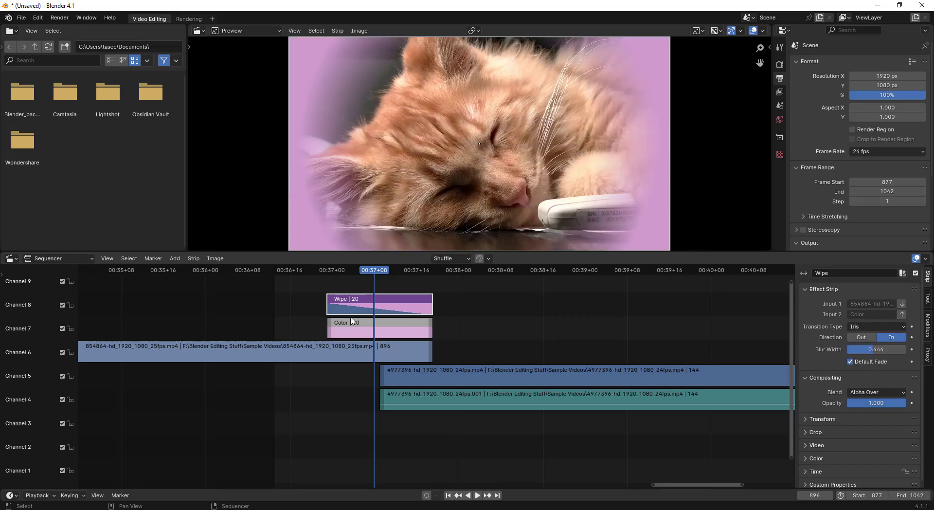
pyautogui.moveTo(373, 277); pyautogui.dragTo(302, 273)
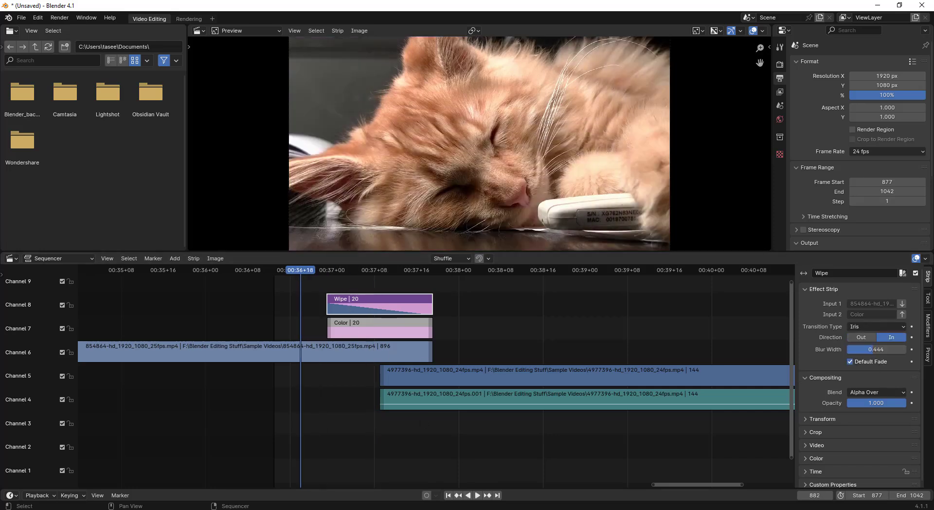
pyautogui.click(477, 494)
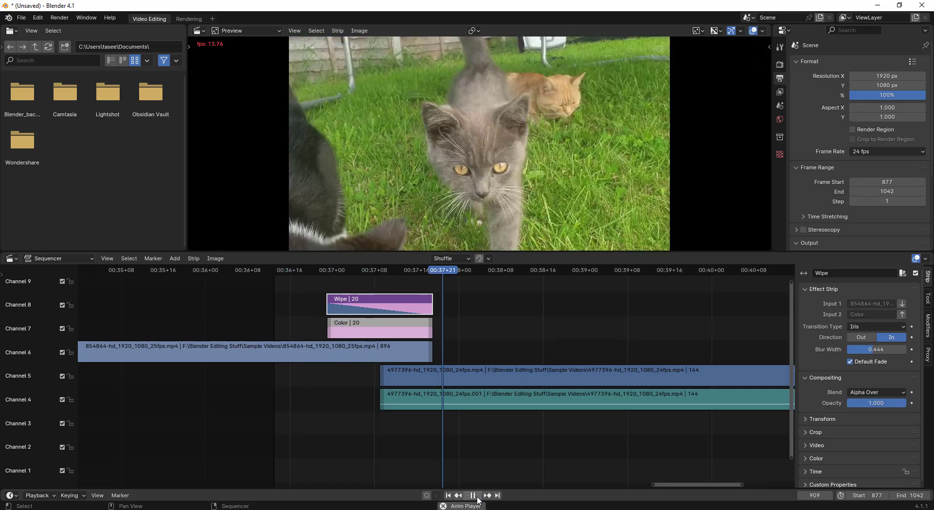
pyautogui.click(472, 495)
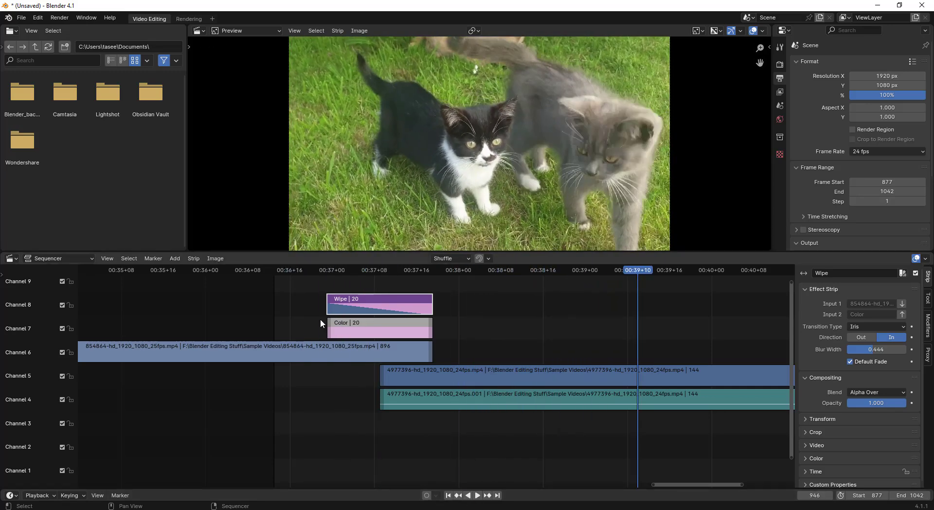
pyautogui.moveTo(296, 266); pyautogui.dragTo(447, 281)
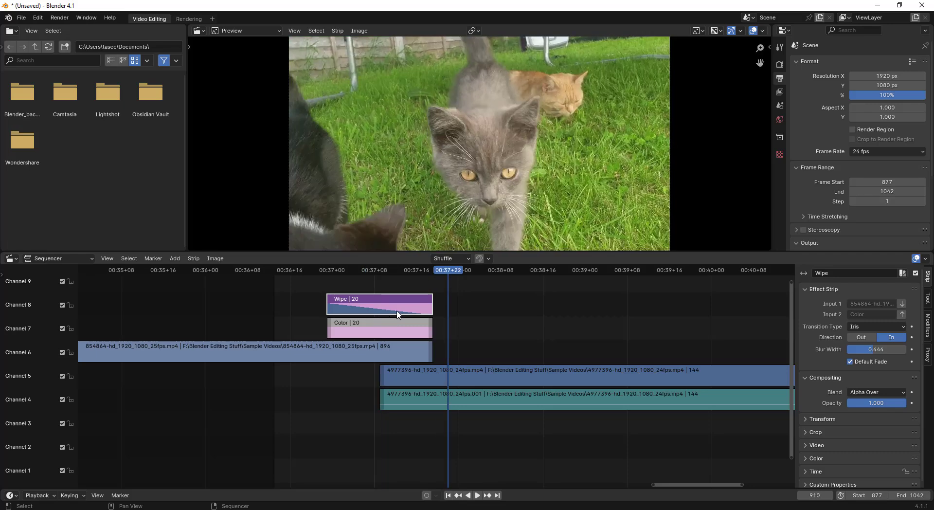
# Step: Delete the Wipe and Color strips above the first video
pyautogui.press('Delete')
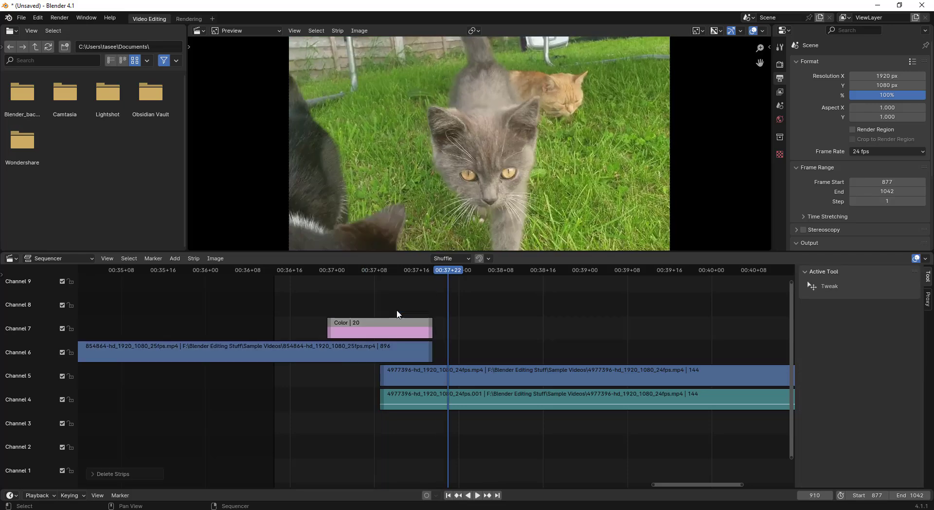
pyautogui.click(397, 328)
pyautogui.press('Delete')
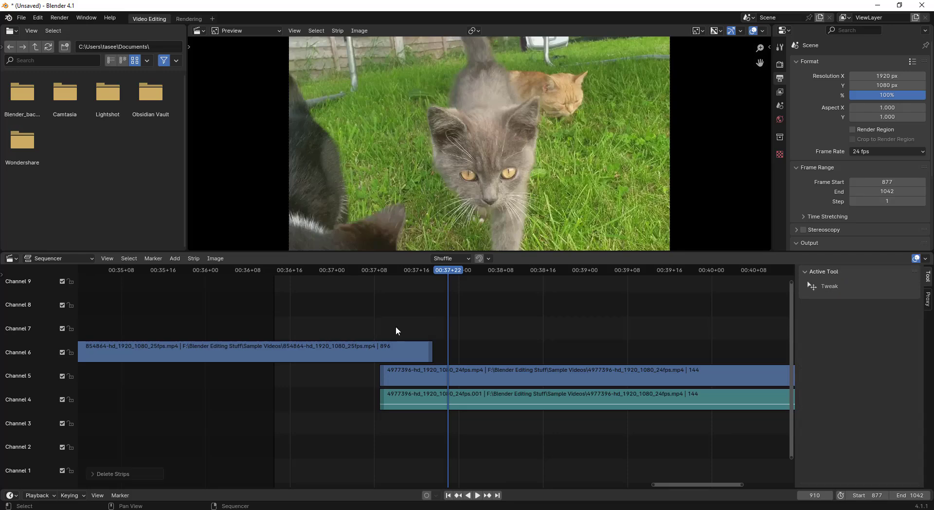
# Step: Add a Cross transition from the channel 6 video to the channel 5 video
pyautogui.click(393, 353)
pyautogui.keyDown('shift'); pyautogui.click(413, 378); pyautogui.keyUp('shift')
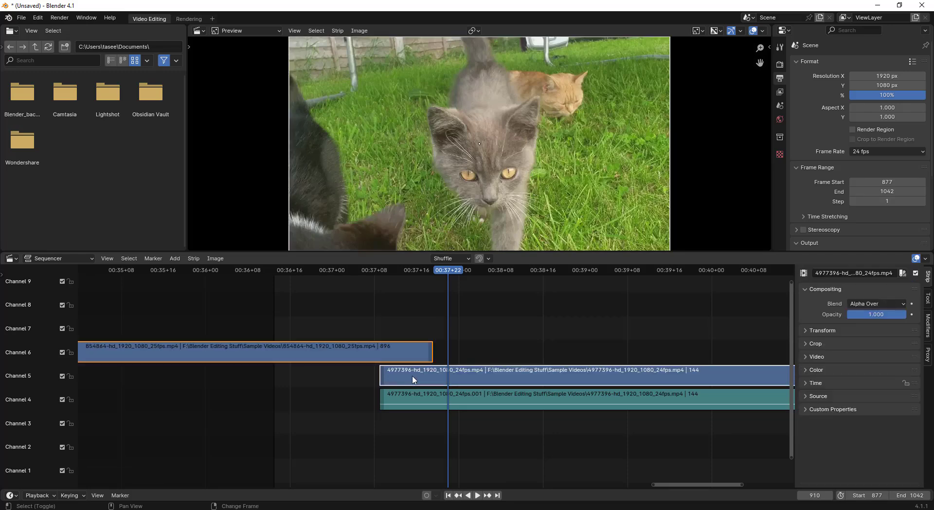
pyautogui.rightClick(412, 375)
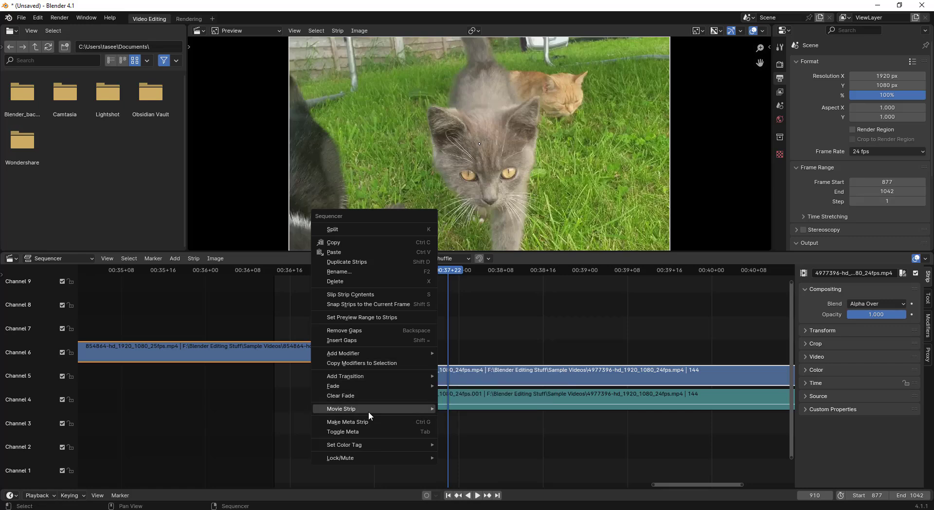
pyautogui.moveTo(371, 376)
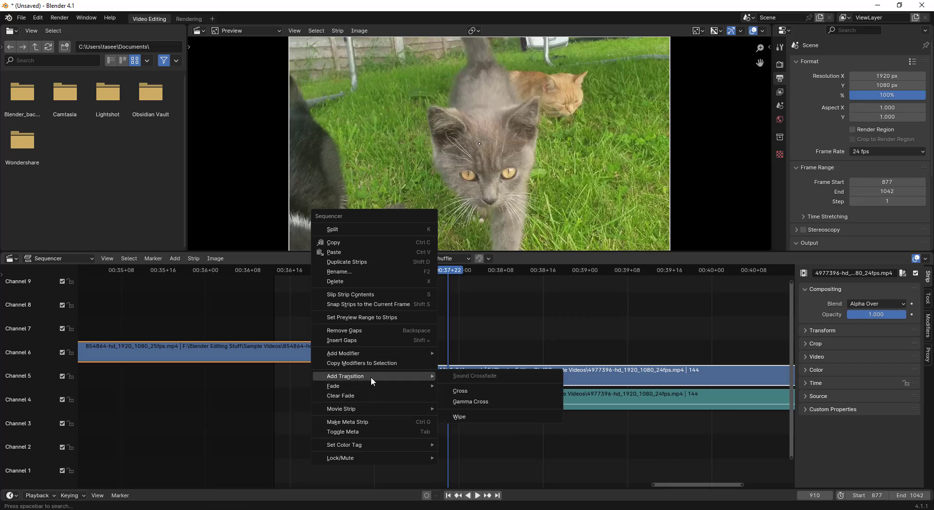
pyautogui.click(506, 390)
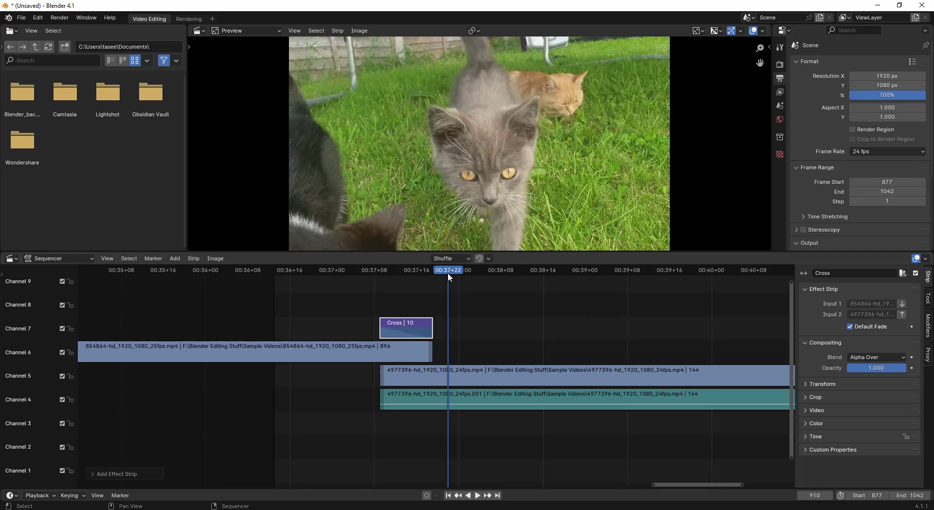
# Step: Play and scrub through the Cross transition between the two videos
pyautogui.moveTo(448, 274); pyautogui.dragTo(295, 272)
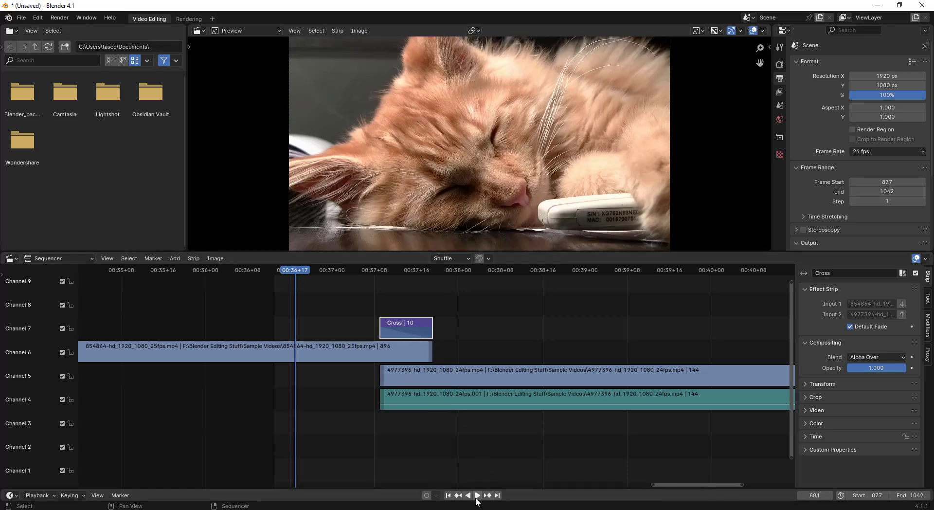
pyautogui.click(473, 495)
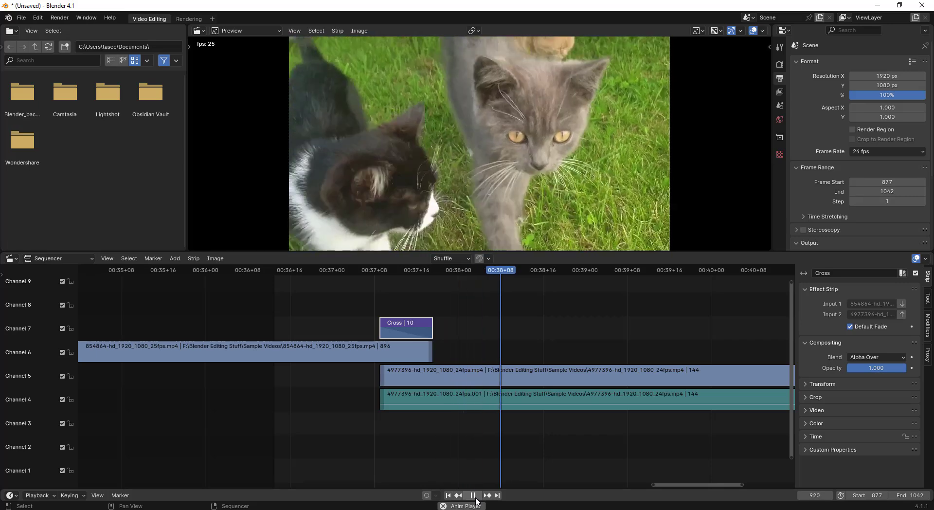
pyautogui.press('space')
pyautogui.moveTo(530, 269); pyautogui.dragTo(389, 275)
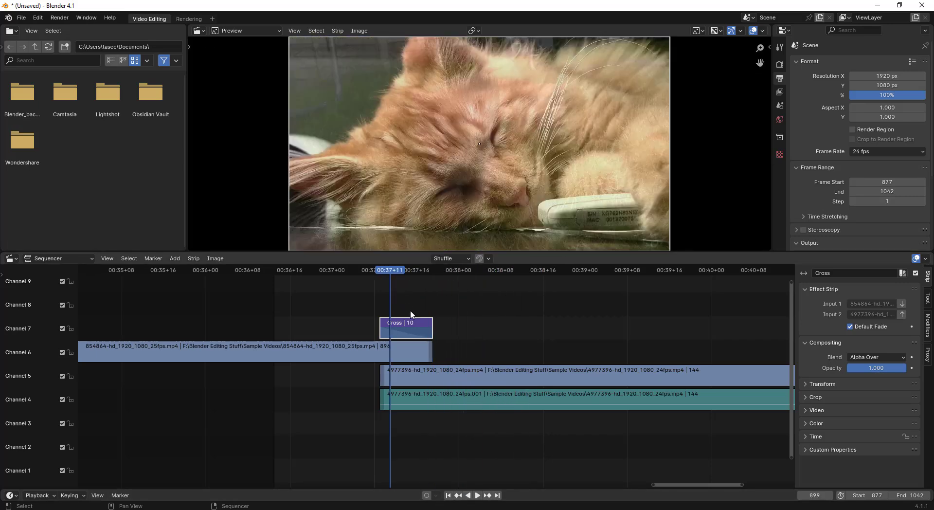
# Step: Shift the first video's end to about 00:38+16 to lengthen the overlap, and preview the longer Cross transition
pyautogui.moveTo(427, 356); pyautogui.dragTo(543, 359)
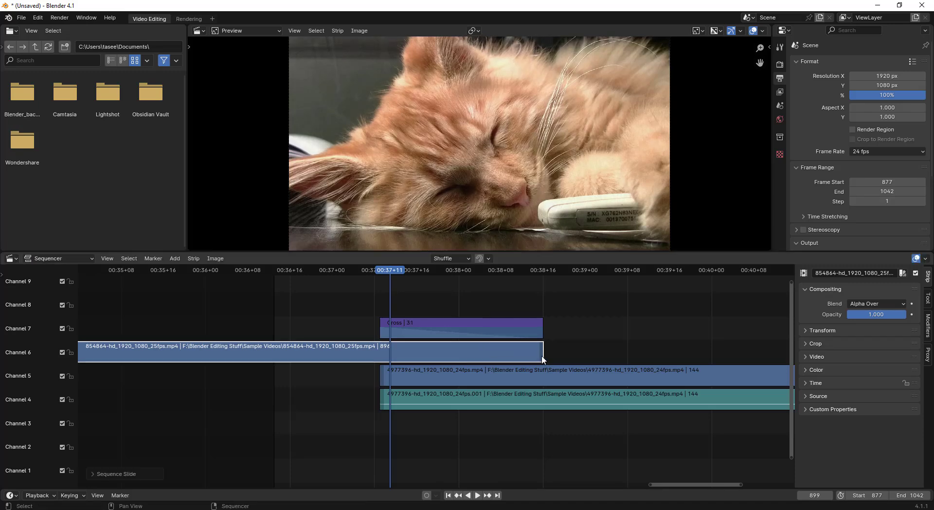
pyautogui.moveTo(384, 272); pyautogui.dragTo(338, 273)
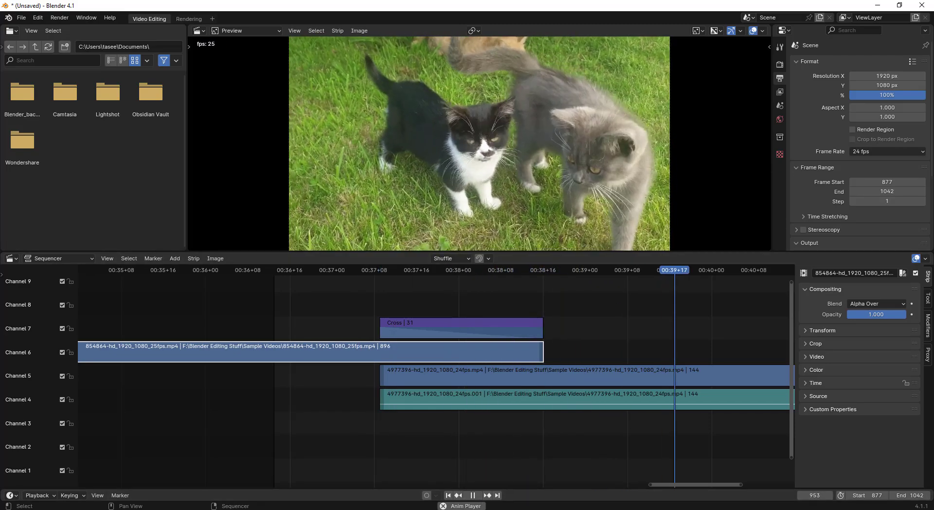
pyautogui.click(343, 269)
pyautogui.moveTo(343, 269); pyautogui.dragTo(432, 294)
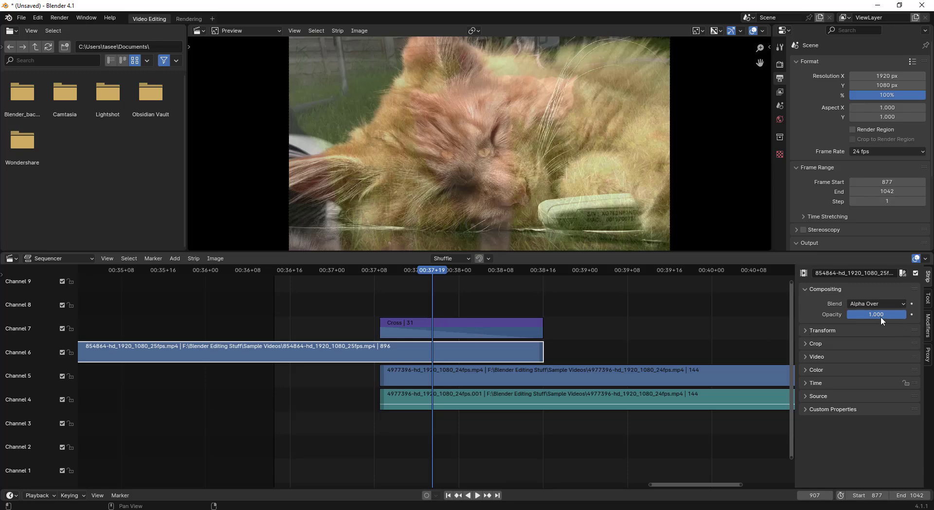
# Step: Replace the Cross strip with a Wipe transition from the channel 6 video to the channel 5 video
pyautogui.click(461, 325)
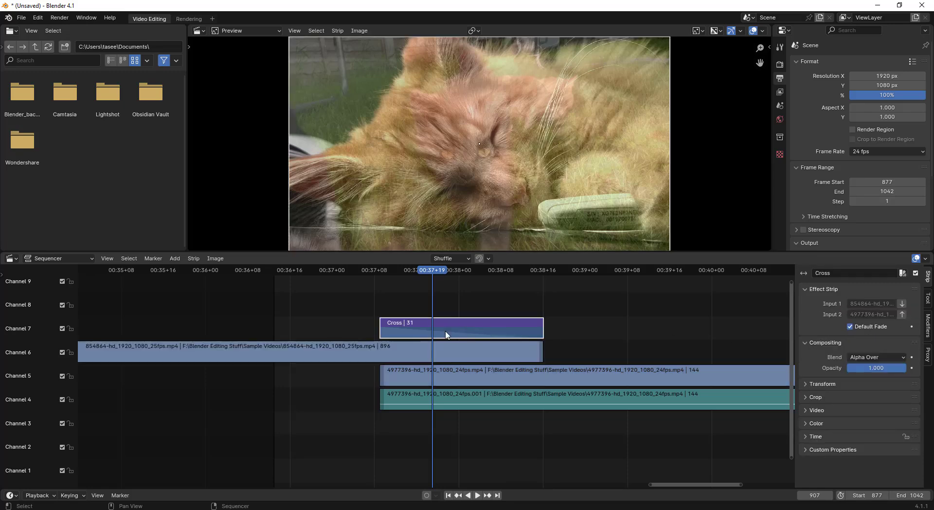
pyautogui.press('Delete')
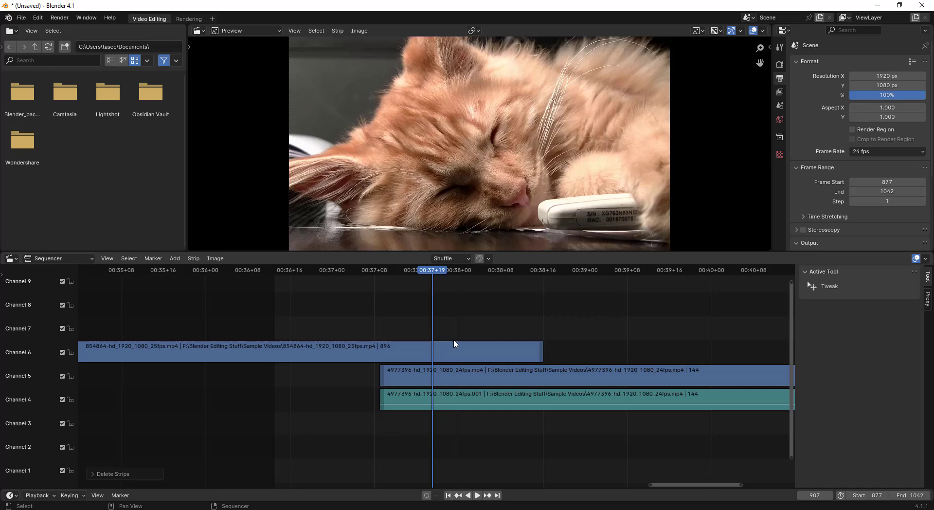
pyautogui.click(417, 358)
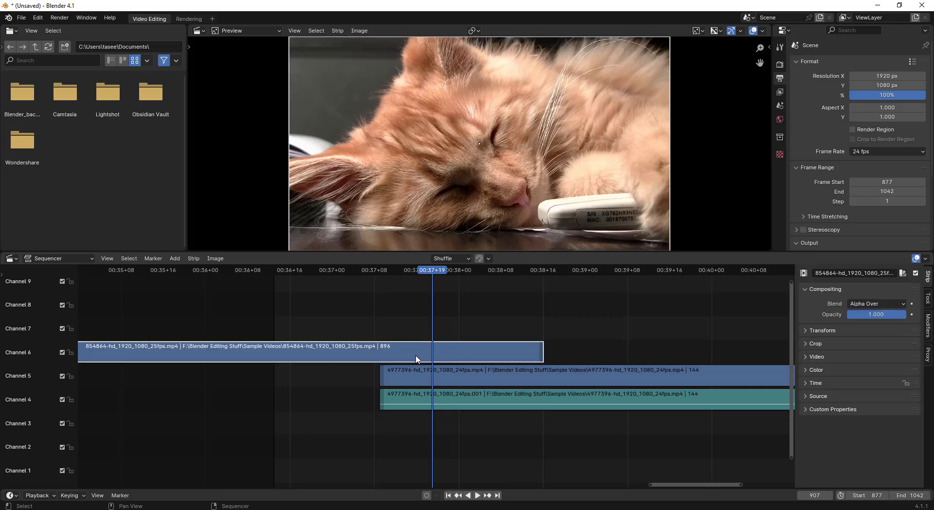
pyautogui.keyDown('shift'); pyautogui.click(450, 383); pyautogui.keyUp('shift')
pyautogui.rightClick(450, 382)
pyautogui.moveTo(450, 378)
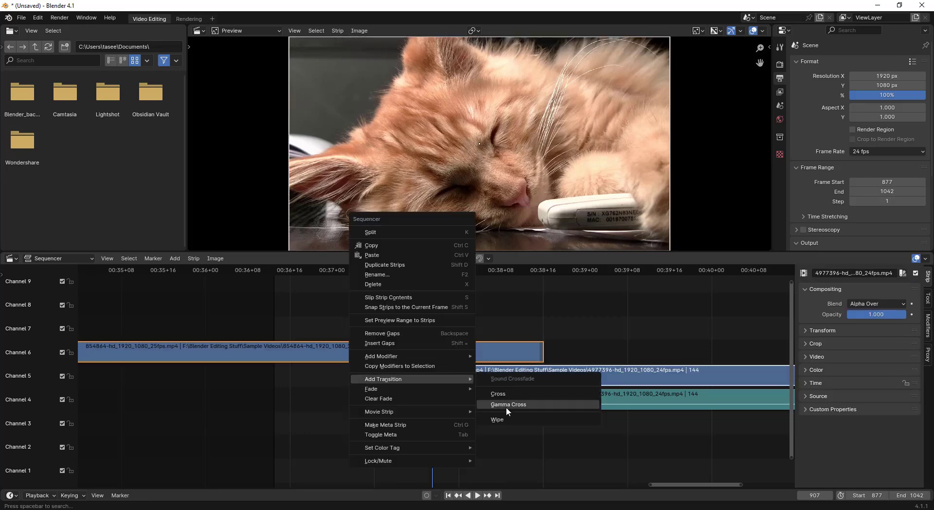
pyautogui.click(506, 419)
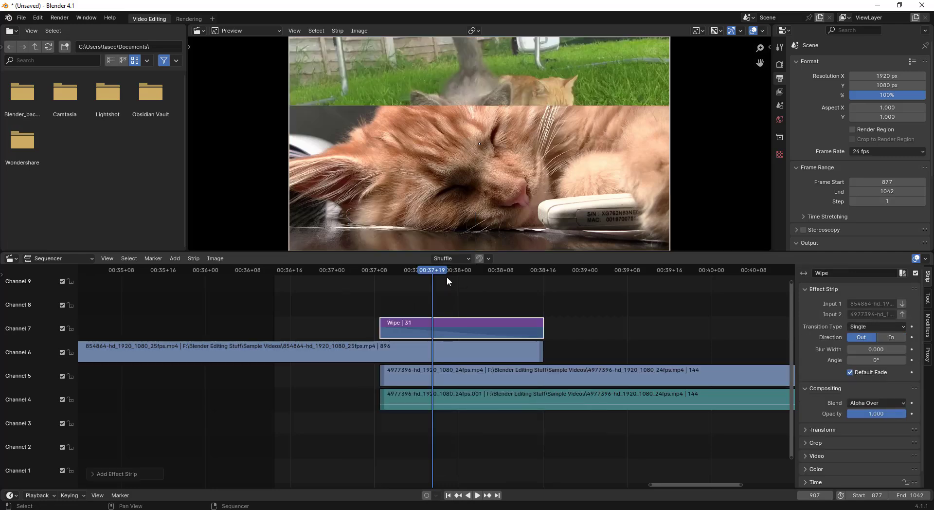
# Step: Play back the Wipe transition from before the overlap into the second video
pyautogui.press('space')
pyautogui.click(345, 271)
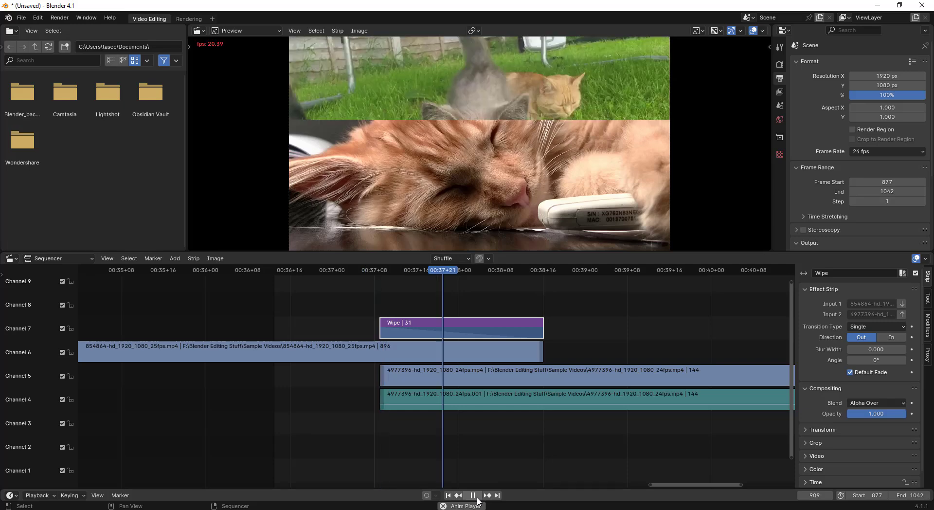
pyautogui.press('space')
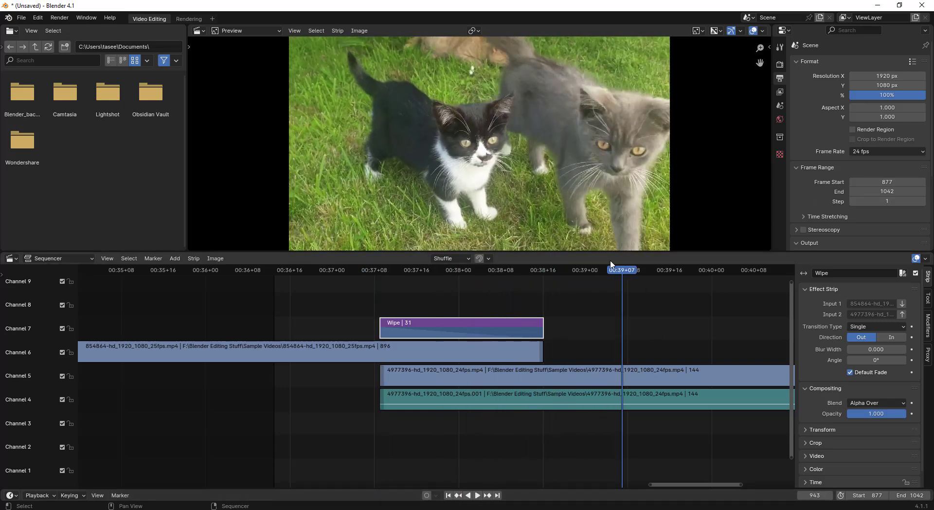
# Step: Extend the channel 6 video's end to about 00:39+23, making the Wipe 62 frames long, and play back the longer transition
pyautogui.press('space')
pyautogui.click(490, 272)
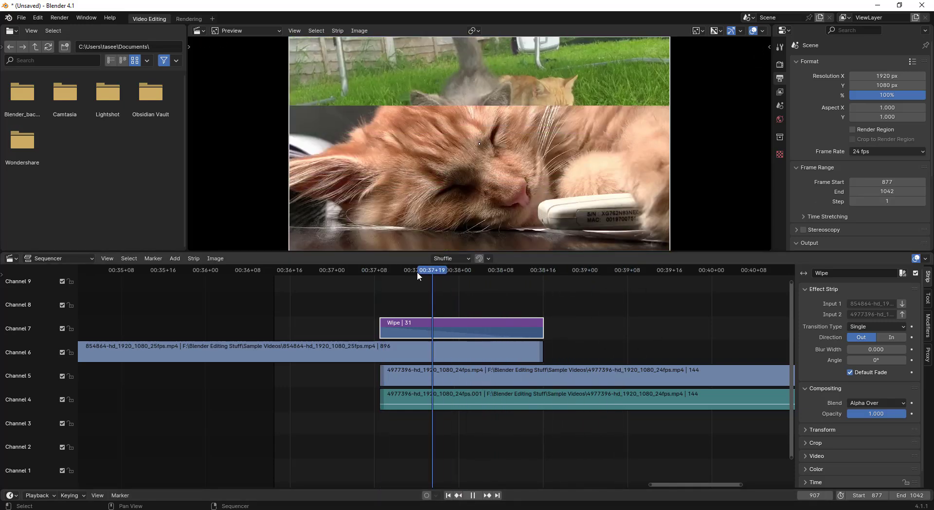
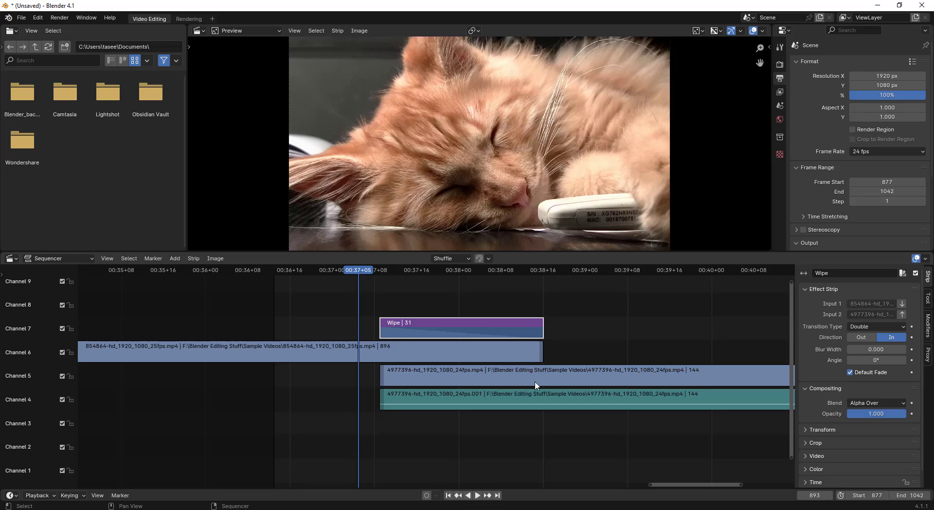
pyautogui.moveTo(452, 360); pyautogui.dragTo(620, 359)
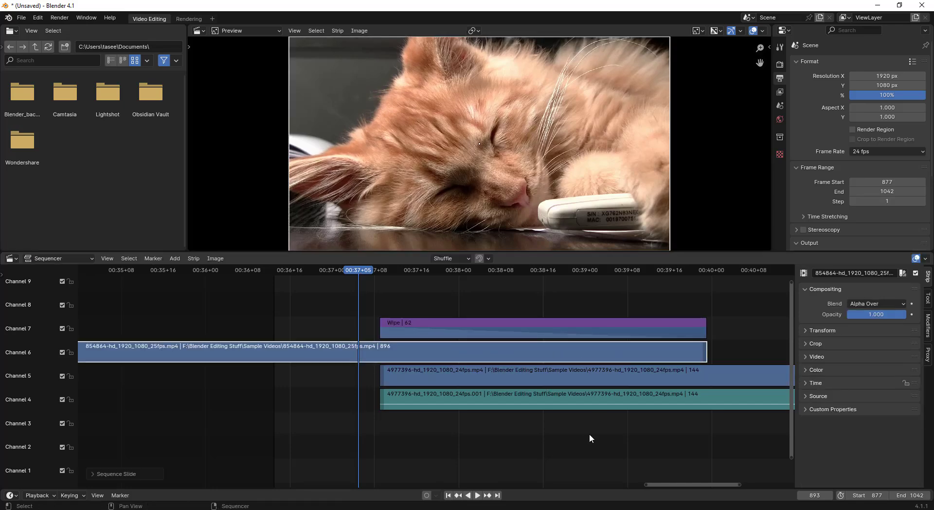
pyautogui.click(477, 494)
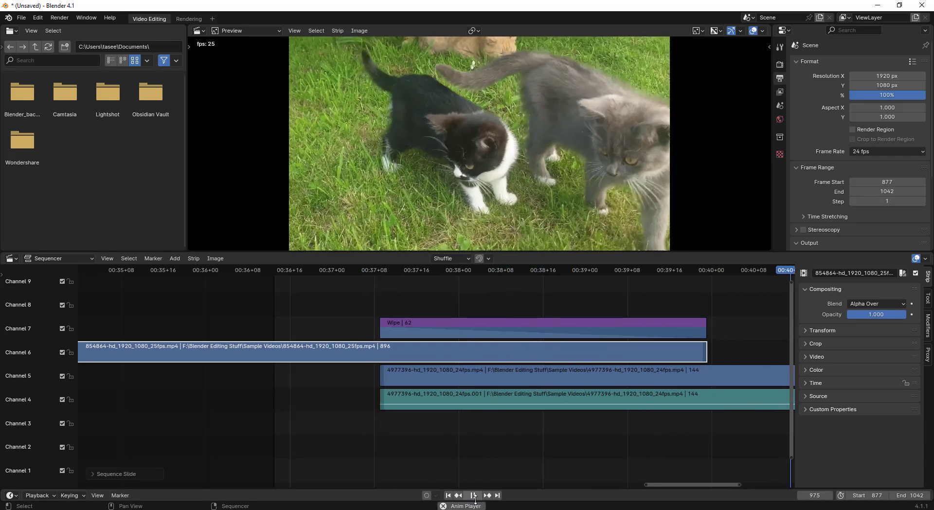
pyautogui.press('Escape')
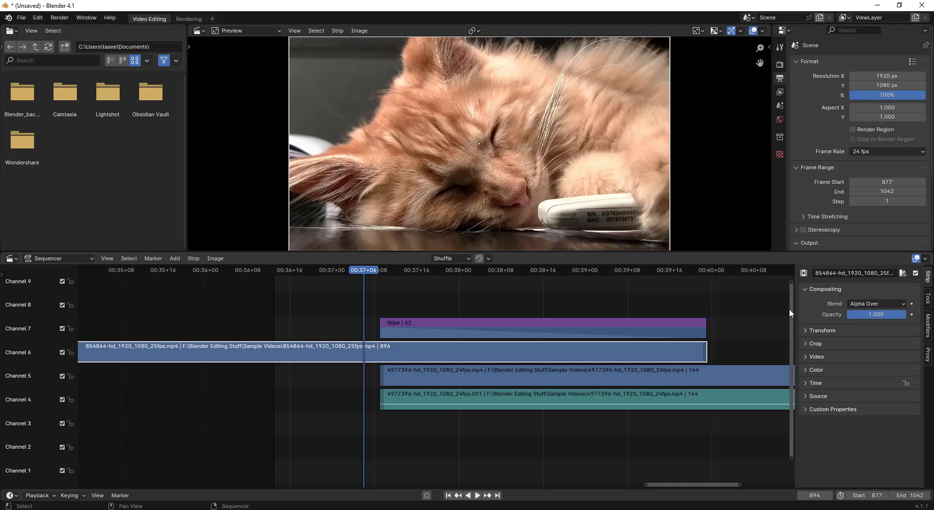
# Step: Set the Wipe strip's blur width to 0.492 and play back the softened Double transition
pyautogui.click(512, 335)
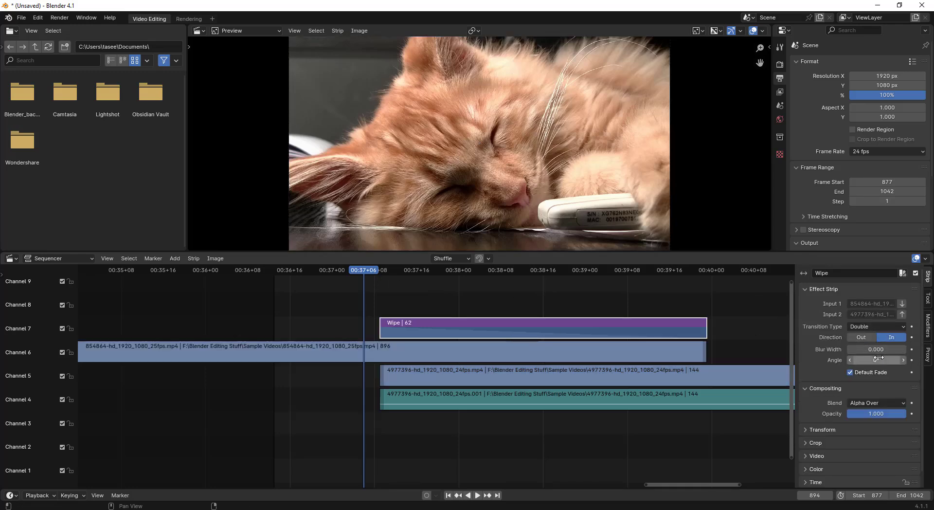
pyautogui.moveTo(877, 352); pyautogui.dragTo(876, 351)
pyautogui.click(477, 495)
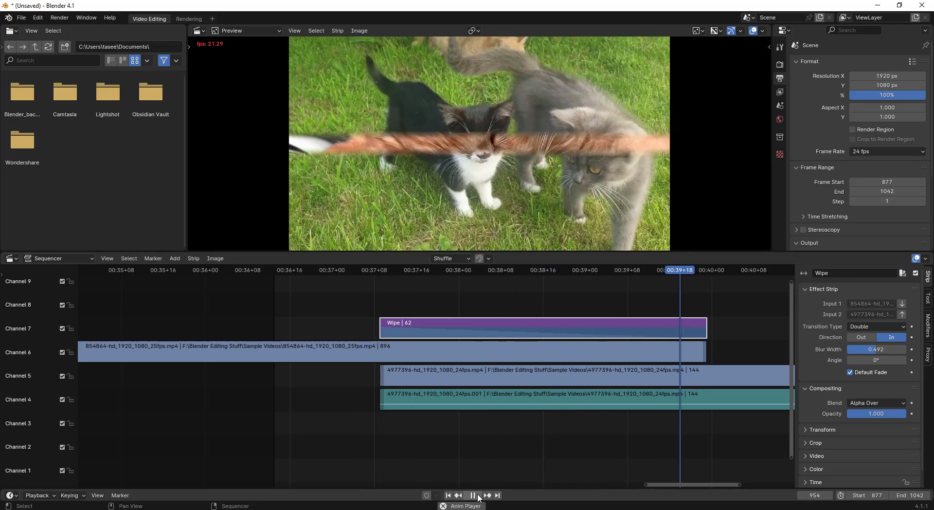
pyautogui.click(478, 496)
# Step: Change the Wipe's transition type to Iris and play it back twice from before the overlap
pyautogui.click(876, 327)
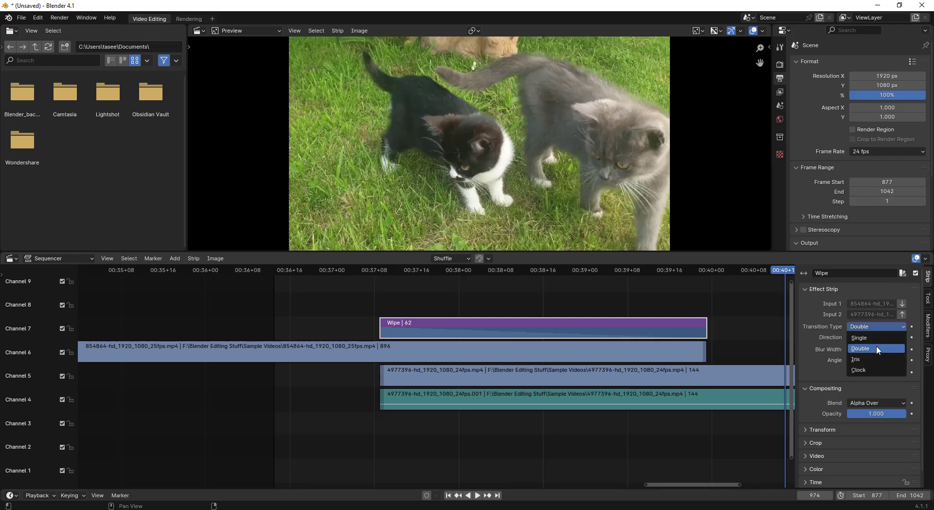
pyautogui.click(874, 362)
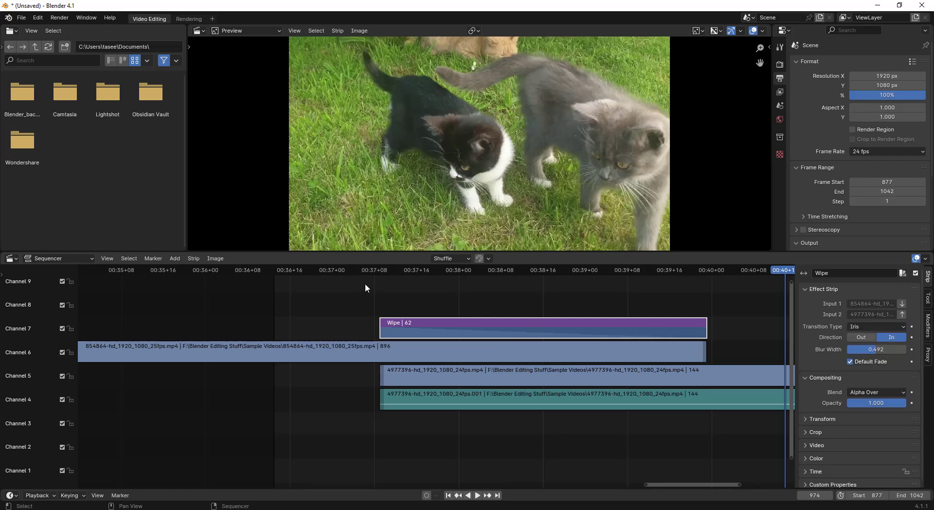
pyautogui.click(353, 271)
pyautogui.click(477, 494)
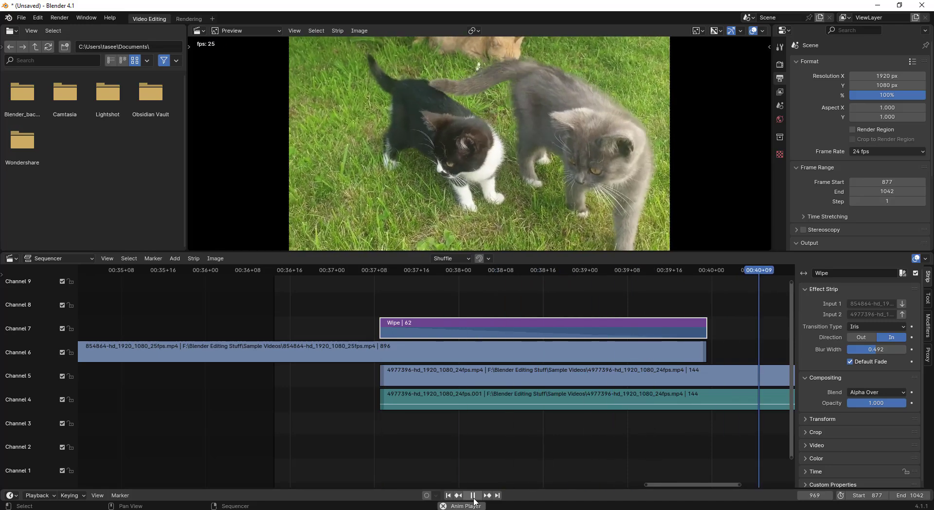
pyautogui.click(473, 496)
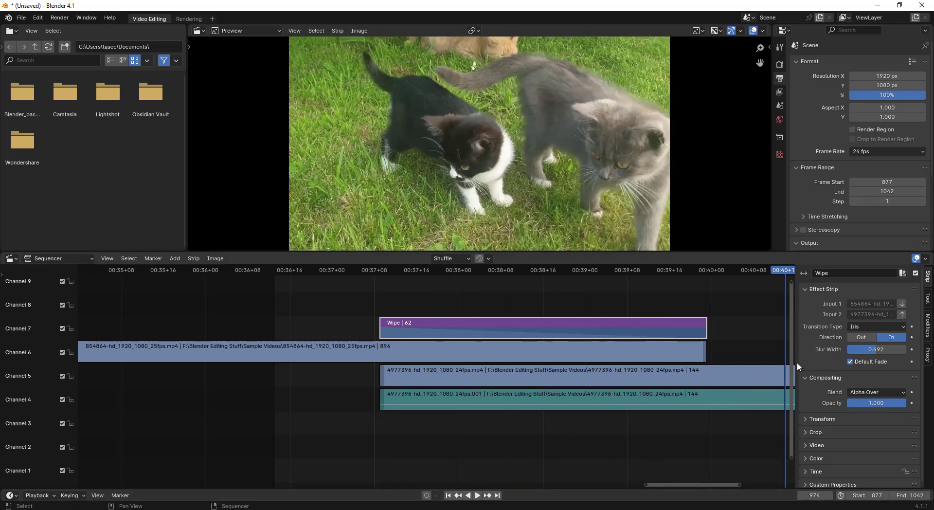
pyautogui.click(457, 495)
pyautogui.click(472, 494)
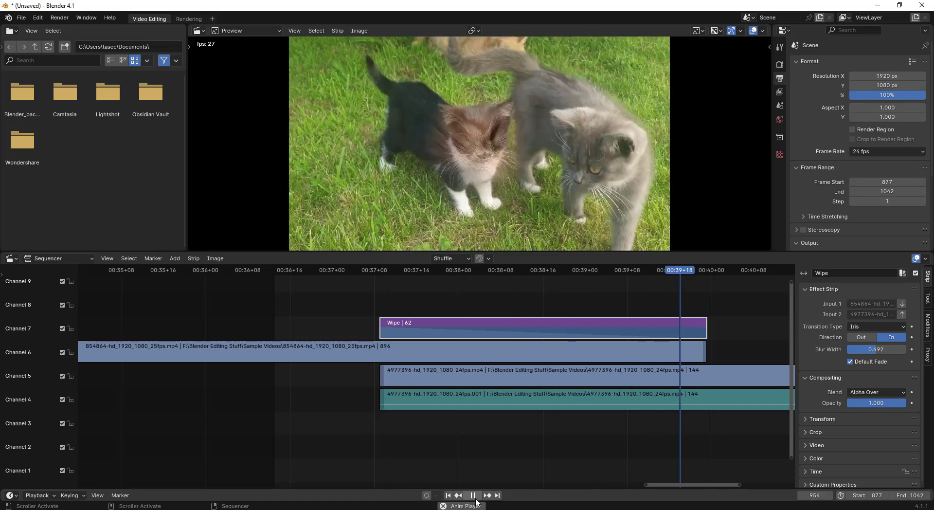
pyautogui.click(473, 495)
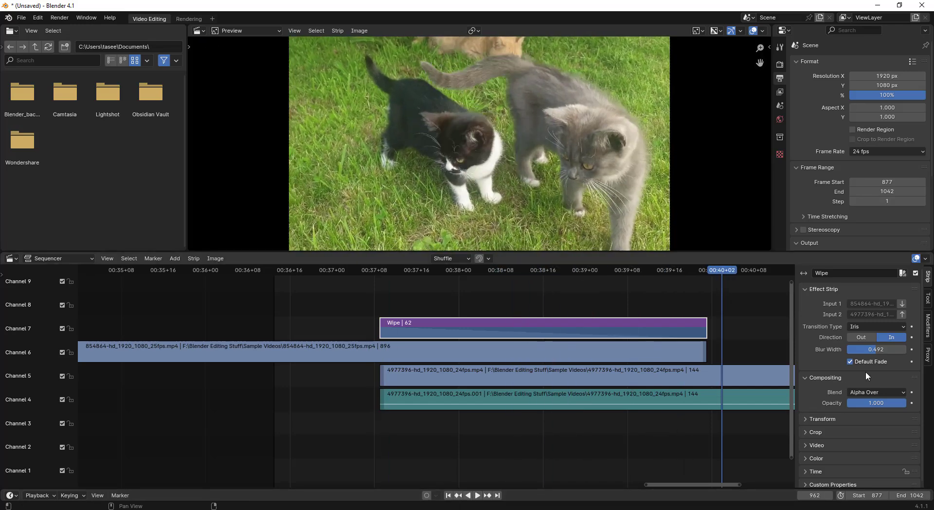
# Step: Set the Iris wipe's direction to Out and play it back from before the overlap
pyautogui.click(852, 337)
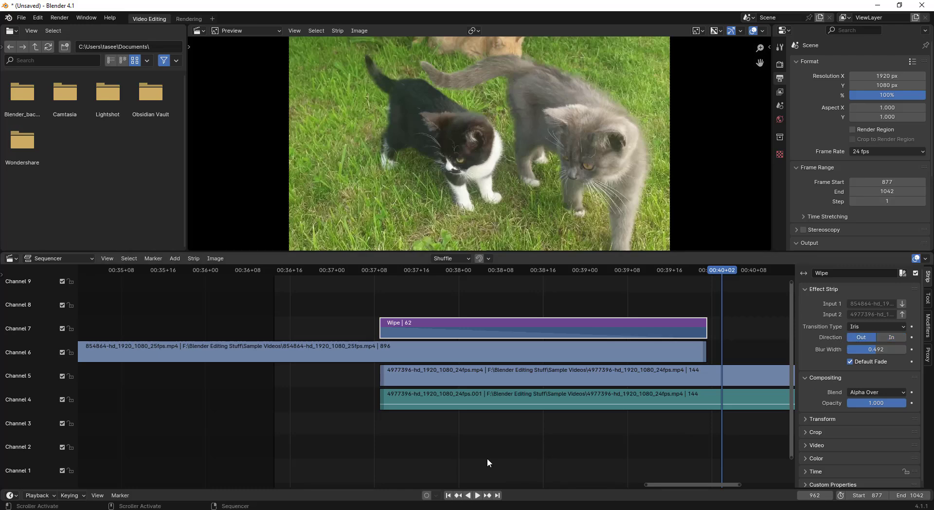
pyautogui.click(355, 270)
pyautogui.click(476, 496)
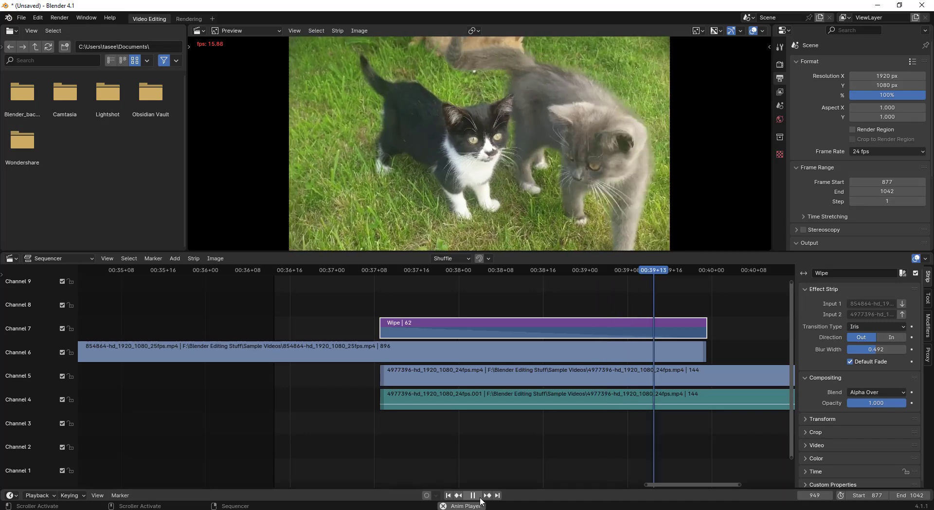
pyautogui.press('space')
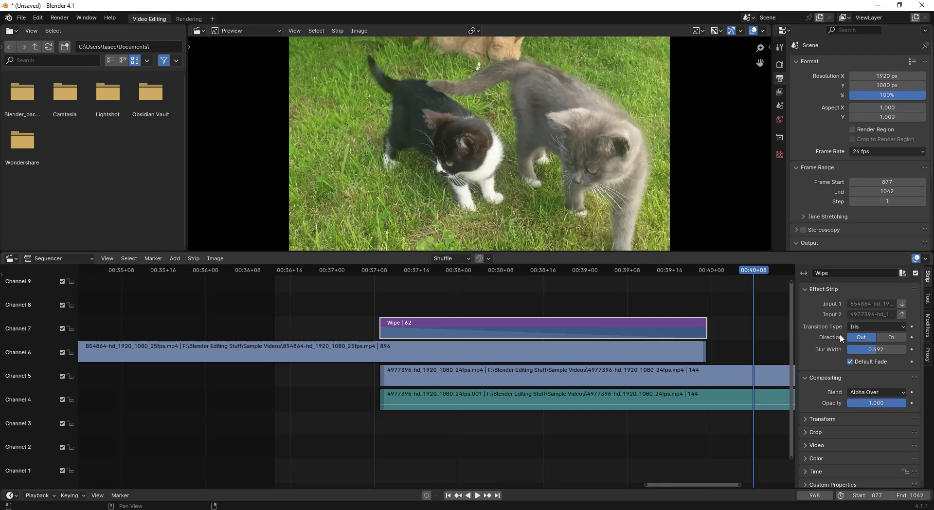
pyautogui.scroll(-1, 856, 374)
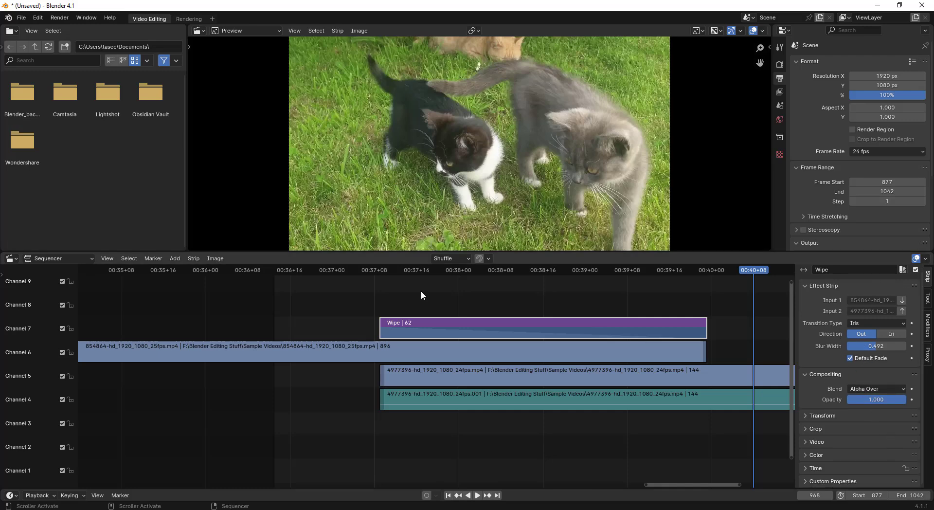